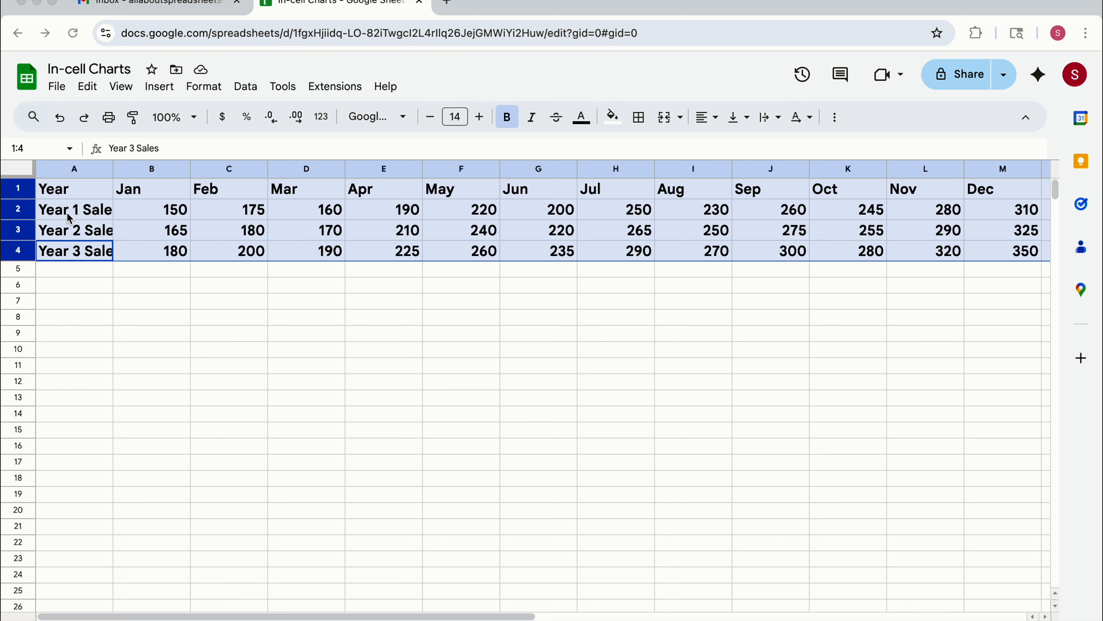
Look across the January to December sales figures for all three years.
{"action": "scroll", "coordinate": [600, 237], "scroll_direction": "right", "scroll_amount": 5}
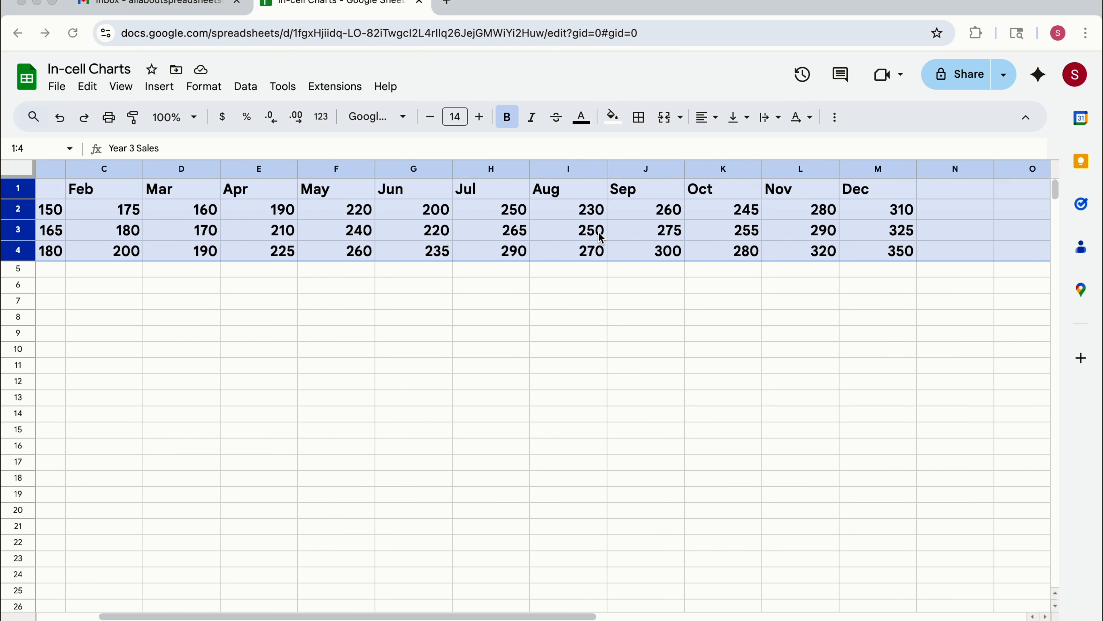
{"action": "scroll", "coordinate": [601, 236], "scroll_direction": "left", "scroll_amount": 5}
{"action": "scroll", "coordinate": [601, 238], "scroll_direction": "down", "scroll_amount": 1}
{"action": "scroll", "coordinate": [601, 238], "scroll_direction": "up", "scroll_amount": 1}
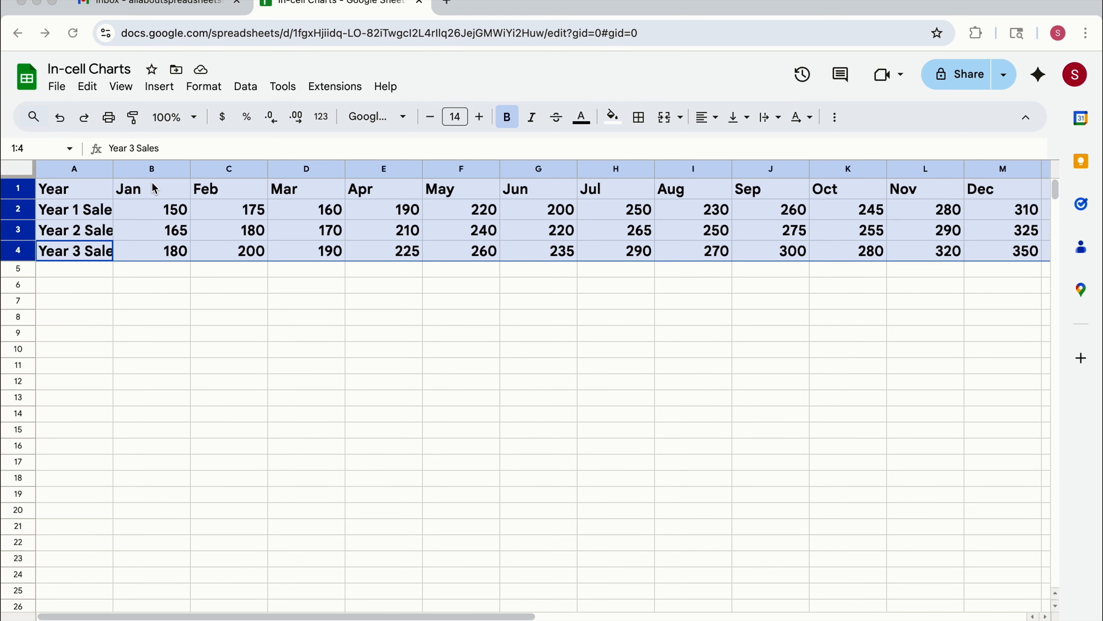
{"action": "scroll", "coordinate": [132, 217], "scroll_direction": "right", "scroll_amount": 5}
{"action": "scroll", "coordinate": [131, 217], "scroll_direction": "left", "scroll_amount": 5}
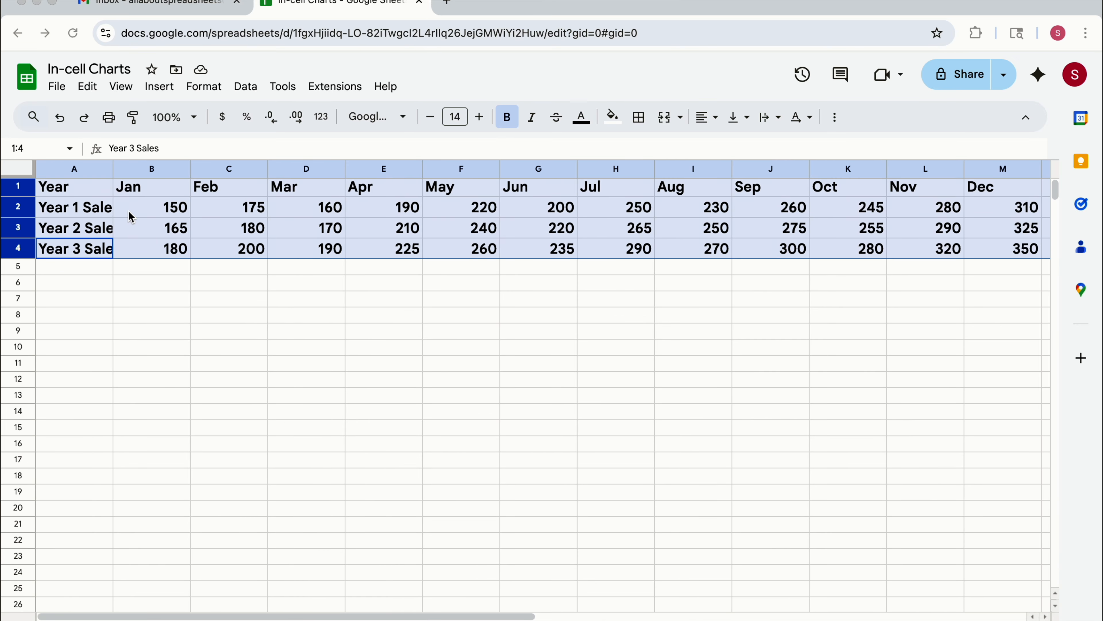
{"action": "double_click", "coordinate": [113, 169]}
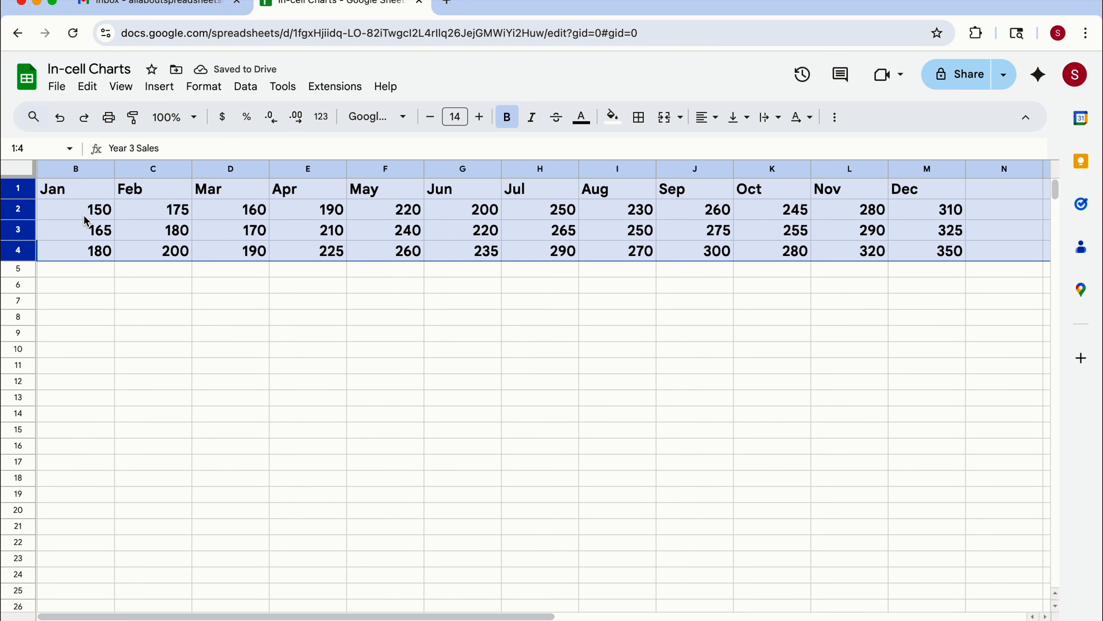
{"action": "key", "text": "ctrl+z"}
{"action": "left_click_drag", "start_coordinate": [113, 169], "coordinate": [37, 169]}
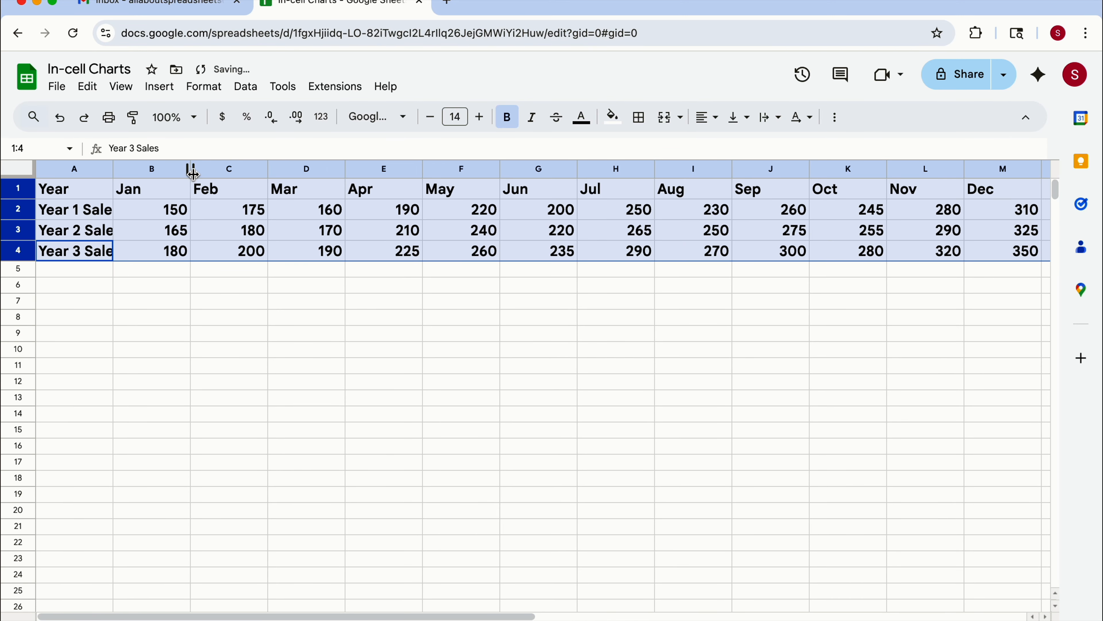
{"action": "left_click_drag", "start_coordinate": [192, 172], "coordinate": [164, 172]}
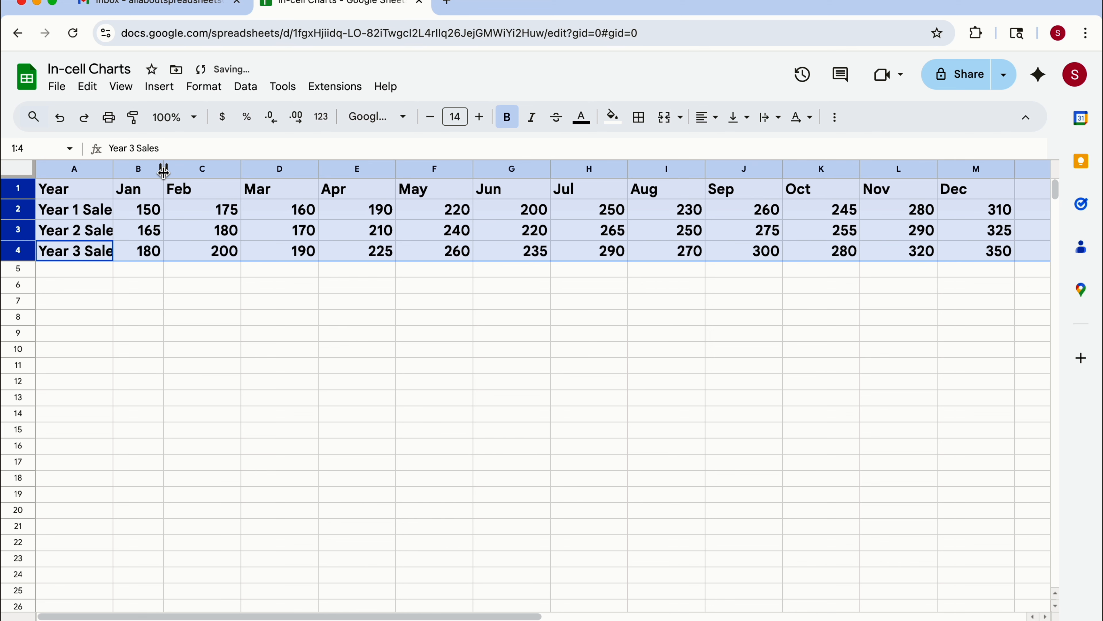
{"action": "key", "text": "ctrl+z"}
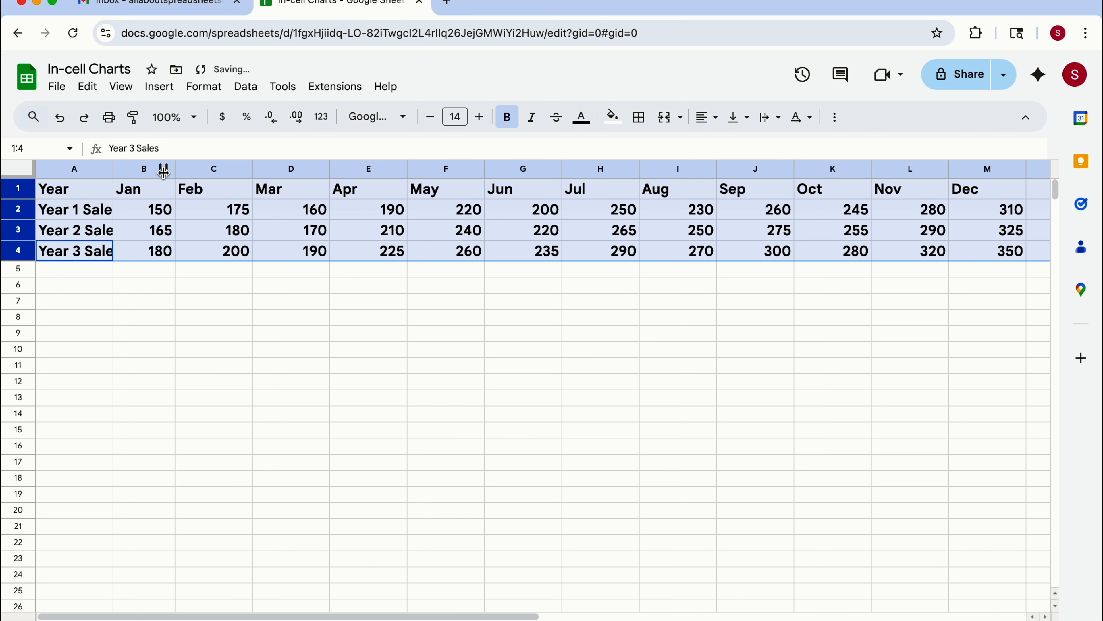
{"action": "key", "text": "ctrl+z"}
{"action": "key", "text": "ctrl+z"}
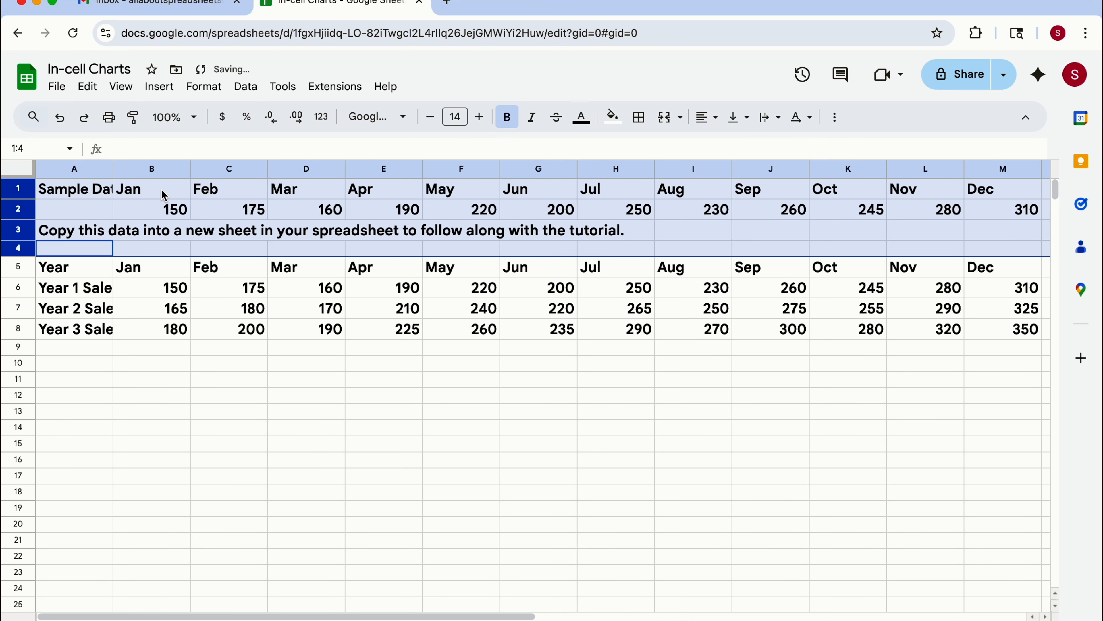
{"action": "left_click", "coordinate": [84, 117]}
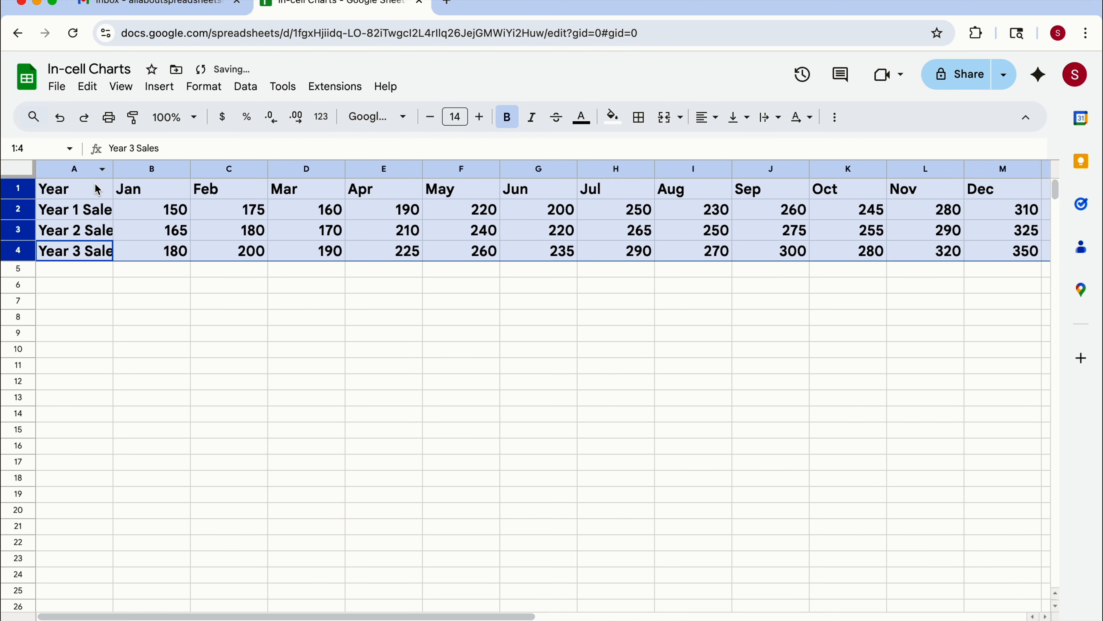
Narrow columns A through M together to an equal width, and fit column A to its year labels.
{"action": "left_click", "coordinate": [105, 215]}
{"action": "left_click", "coordinate": [76, 170]}
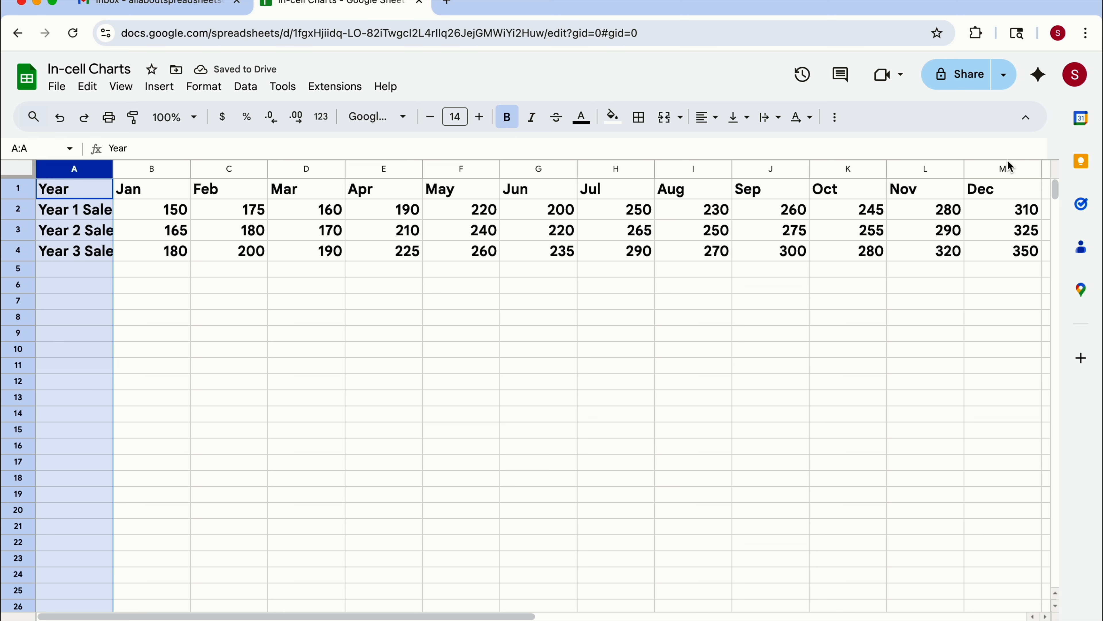
{"action": "left_click", "coordinate": [1003, 174], "text": "shift"}
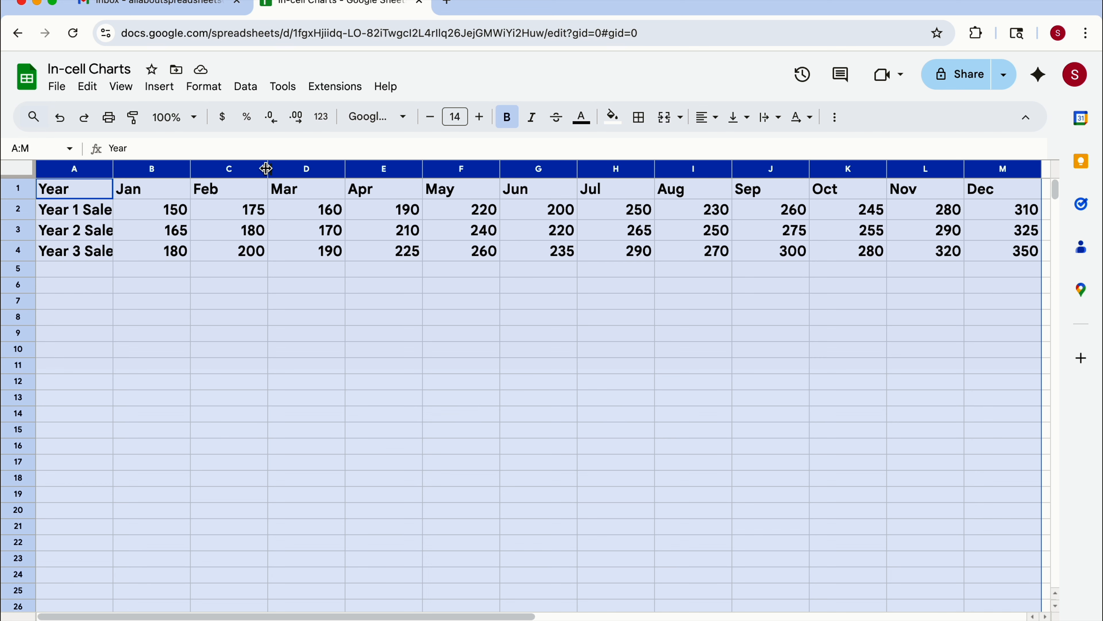
{"action": "left_click_drag", "start_coordinate": [266, 169], "coordinate": [250, 169]}
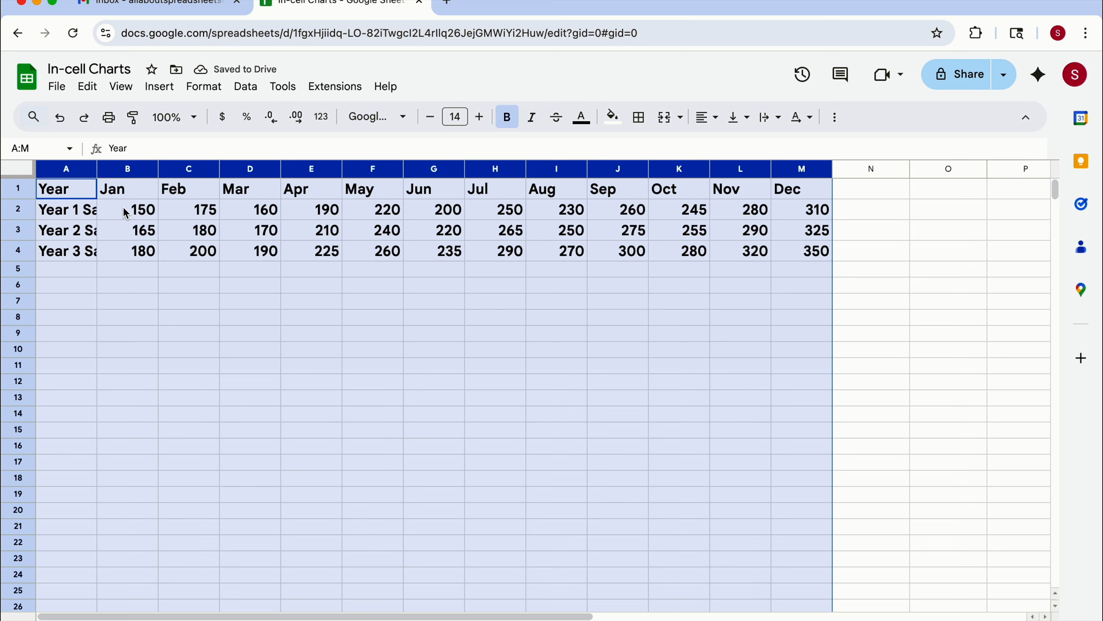
{"action": "left_click", "coordinate": [82, 218]}
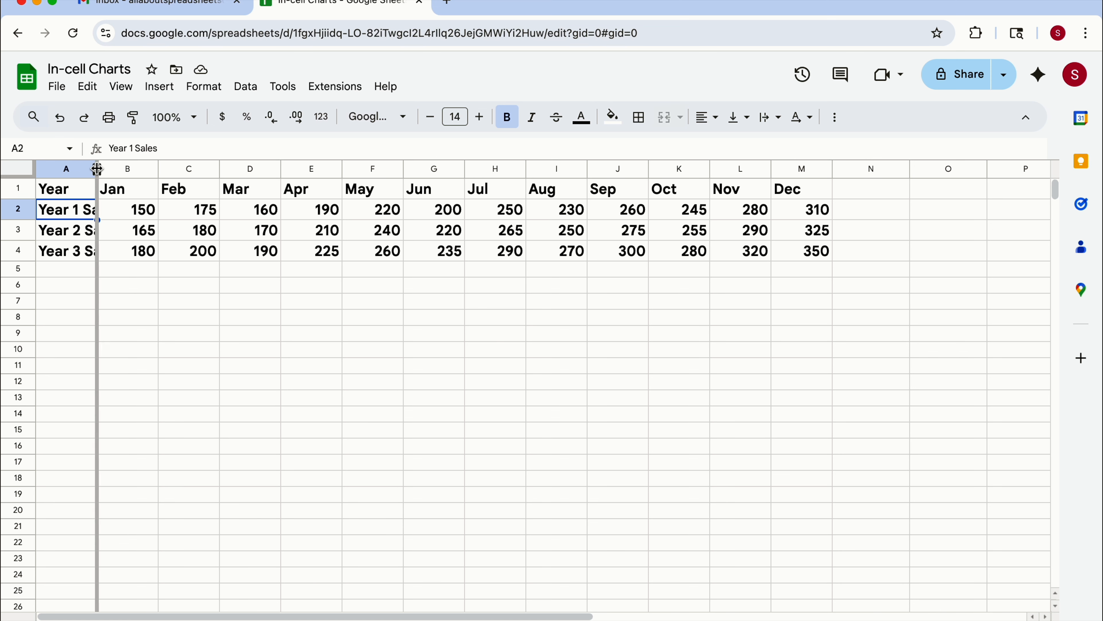
{"action": "double_click", "coordinate": [97, 168]}
Enter a SPARKLINE formula in N2 that charts the Year 1 monthly sales in B2:M2.
{"action": "left_click", "coordinate": [900, 209]}
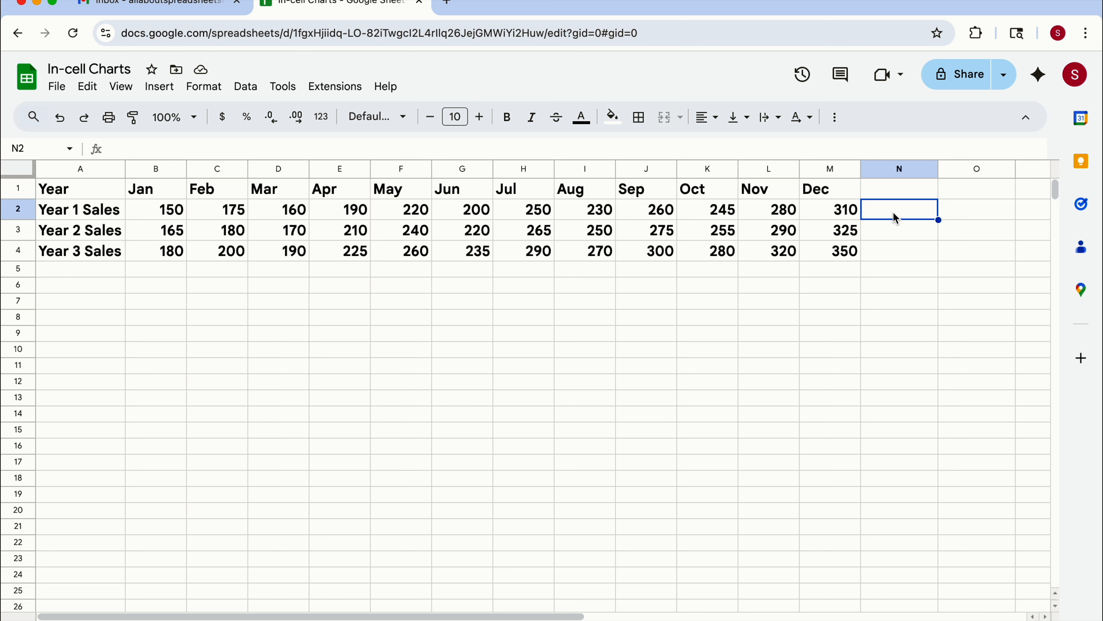
{"action": "type", "text": "="}
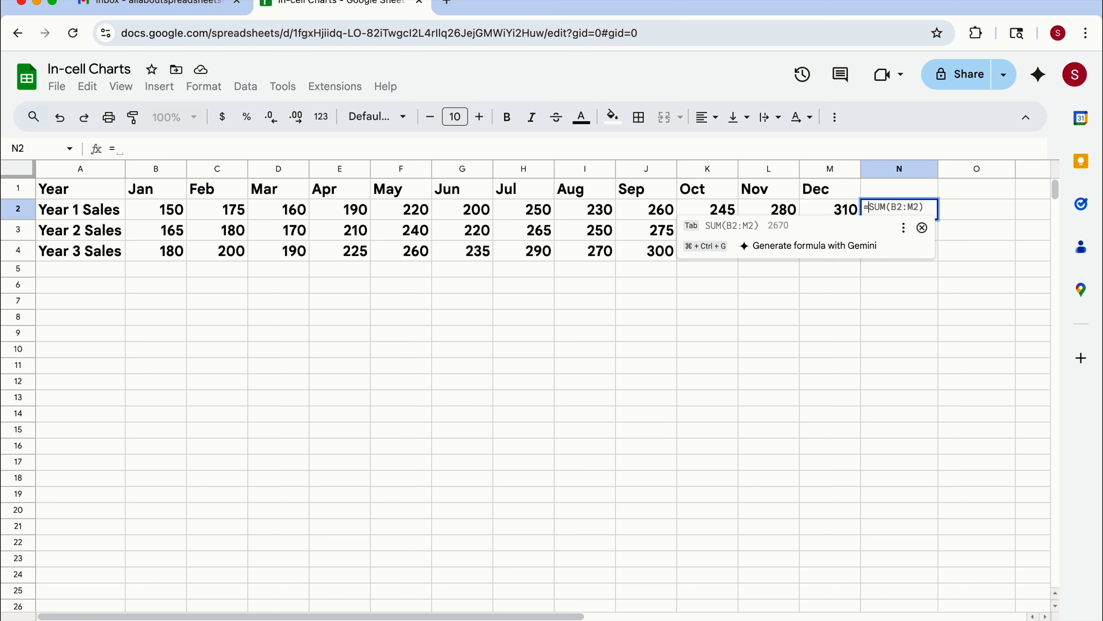
{"action": "type", "text": "spa"}
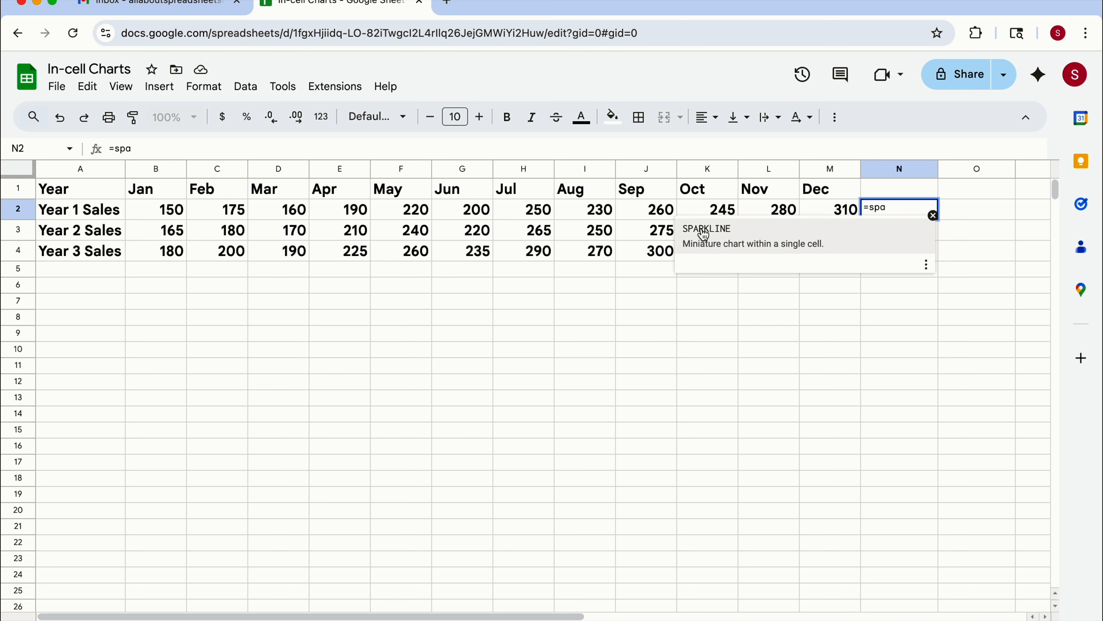
{"action": "left_click", "coordinate": [716, 240]}
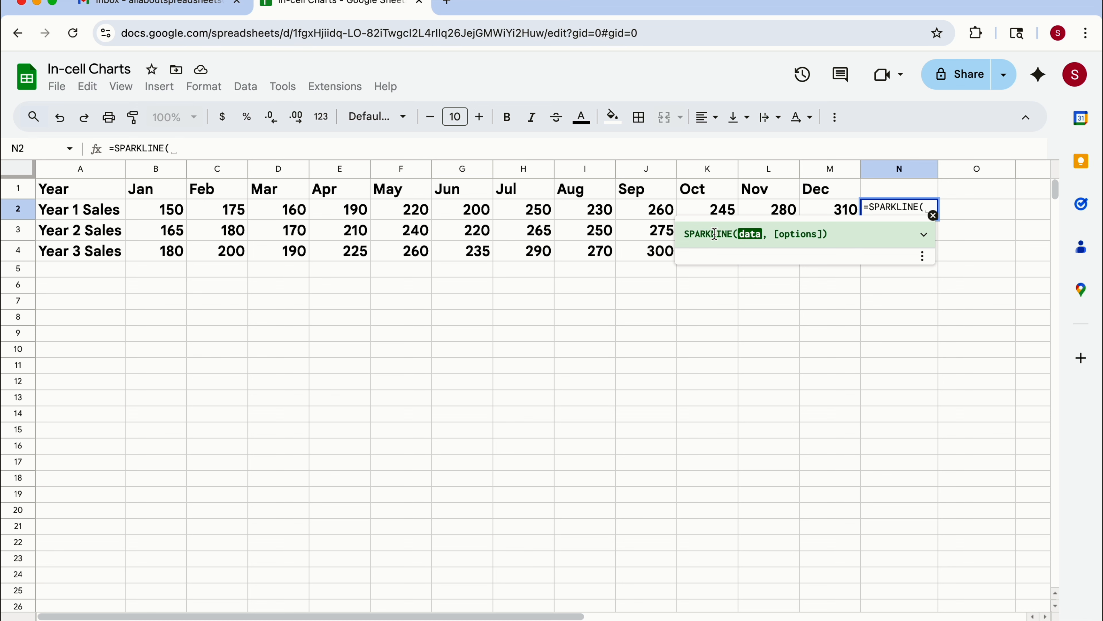
{"action": "left_click", "coordinate": [164, 217]}
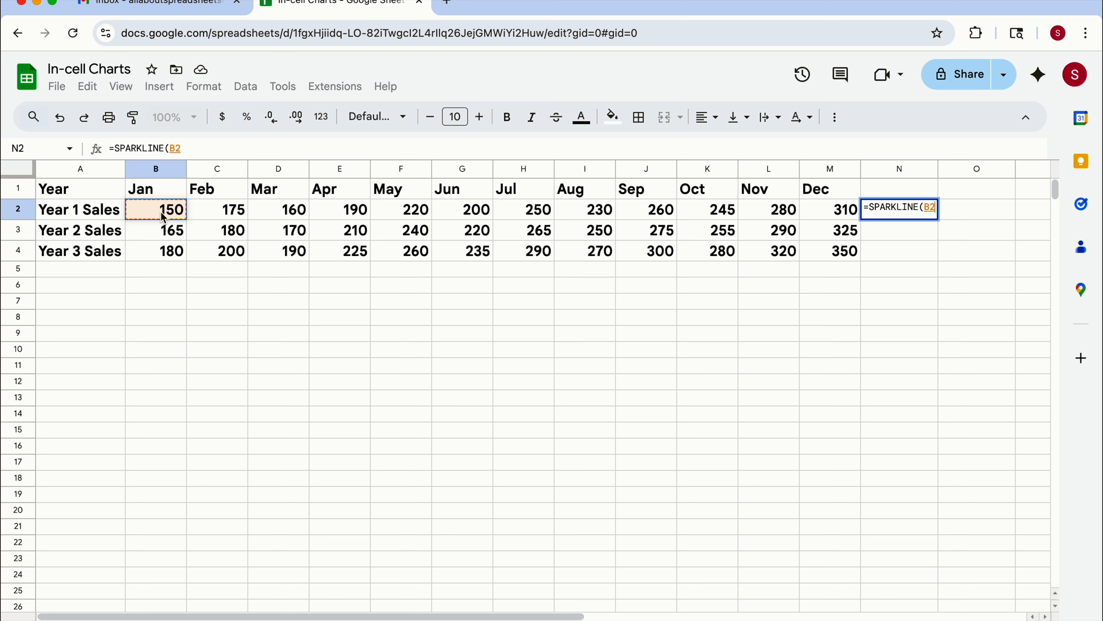
{"action": "left_click_drag", "start_coordinate": [164, 217], "coordinate": [830, 211]}
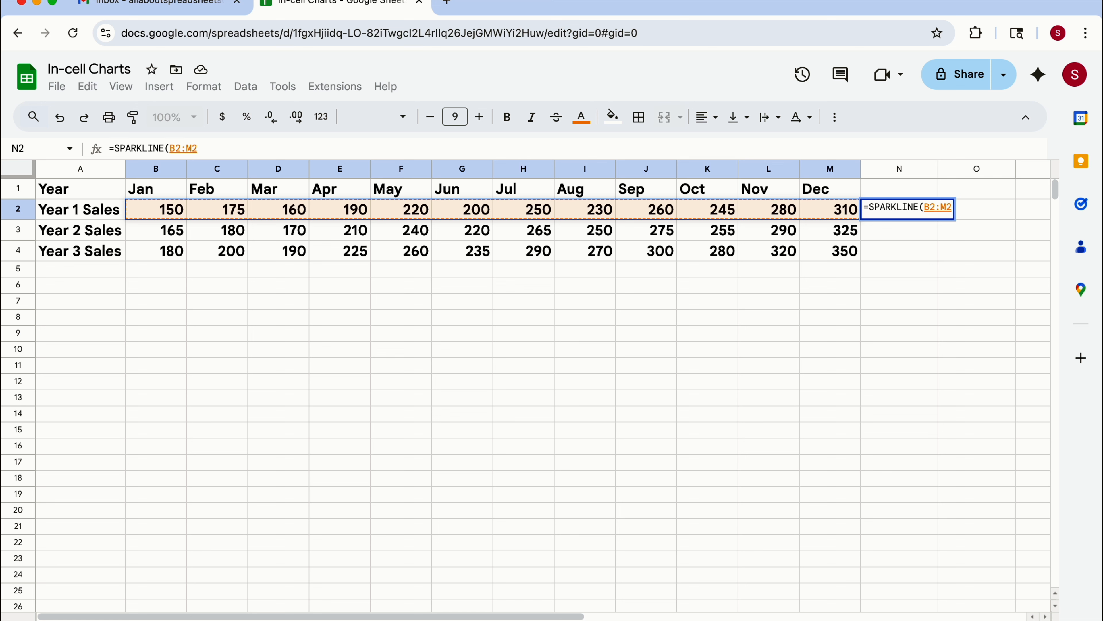
{"action": "key", "text": "Return"}
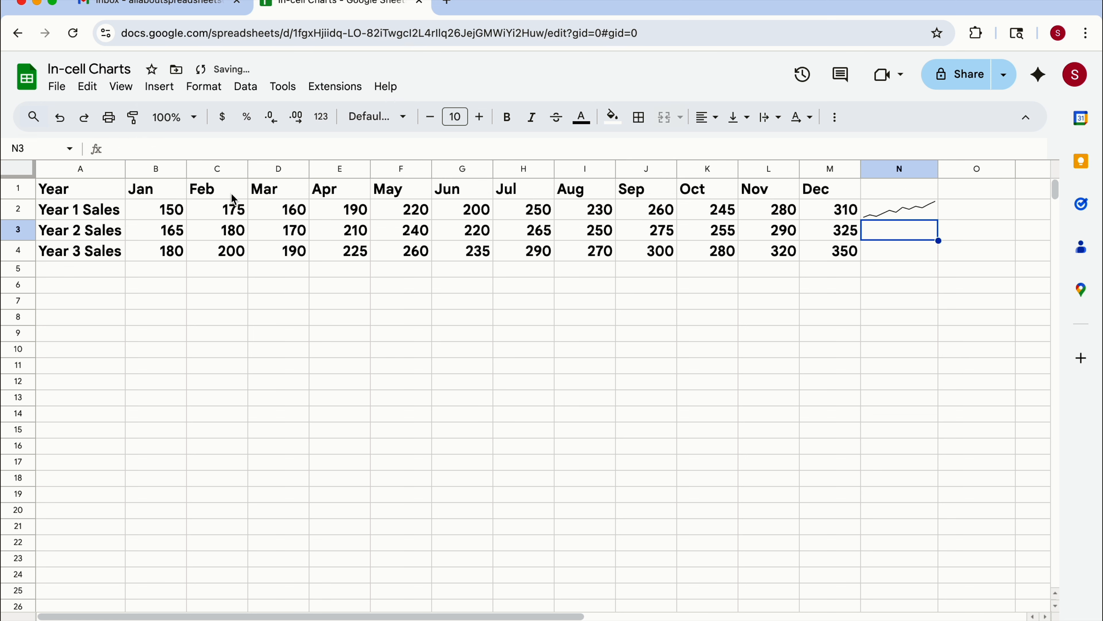
Fill the N2 sparkline formula down to the Year 2 and Year 3 rows, N3:N4.
{"action": "left_click", "coordinate": [928, 217]}
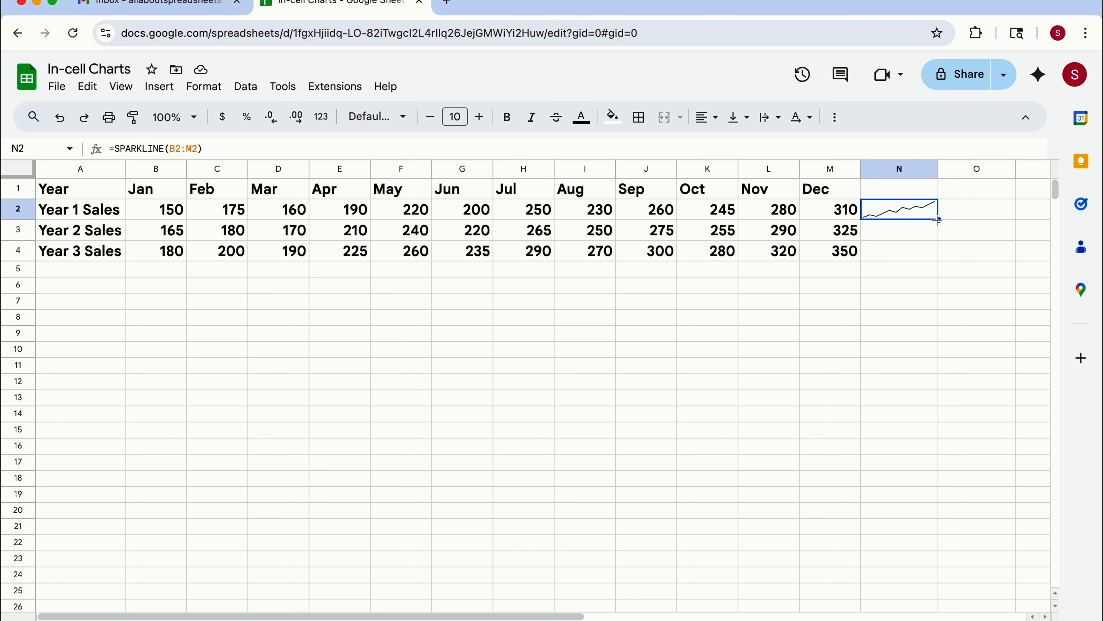
{"action": "double_click", "coordinate": [937, 220]}
Check which data ranges the sparkline formulas in column N refer to for each year's row.
{"action": "left_click", "coordinate": [911, 238]}
{"action": "key", "text": "Down"}
{"action": "key", "text": "Up"}
{"action": "key", "text": "Up"}
{"action": "key", "text": "Down"}
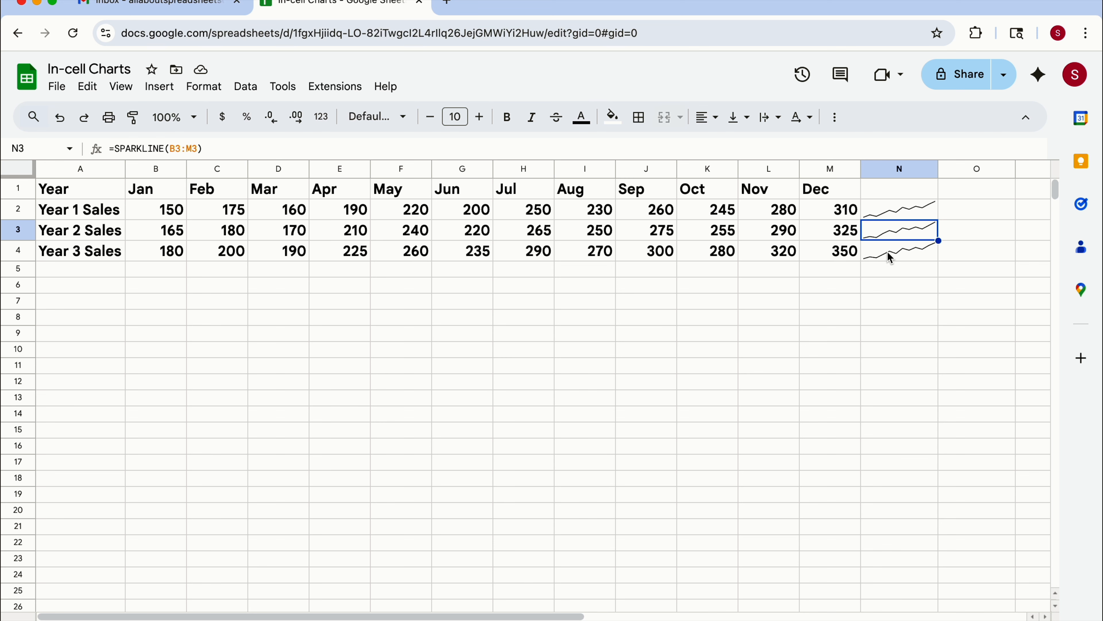
{"action": "left_click", "coordinate": [903, 256]}
{"action": "double_click", "coordinate": [898, 259]}
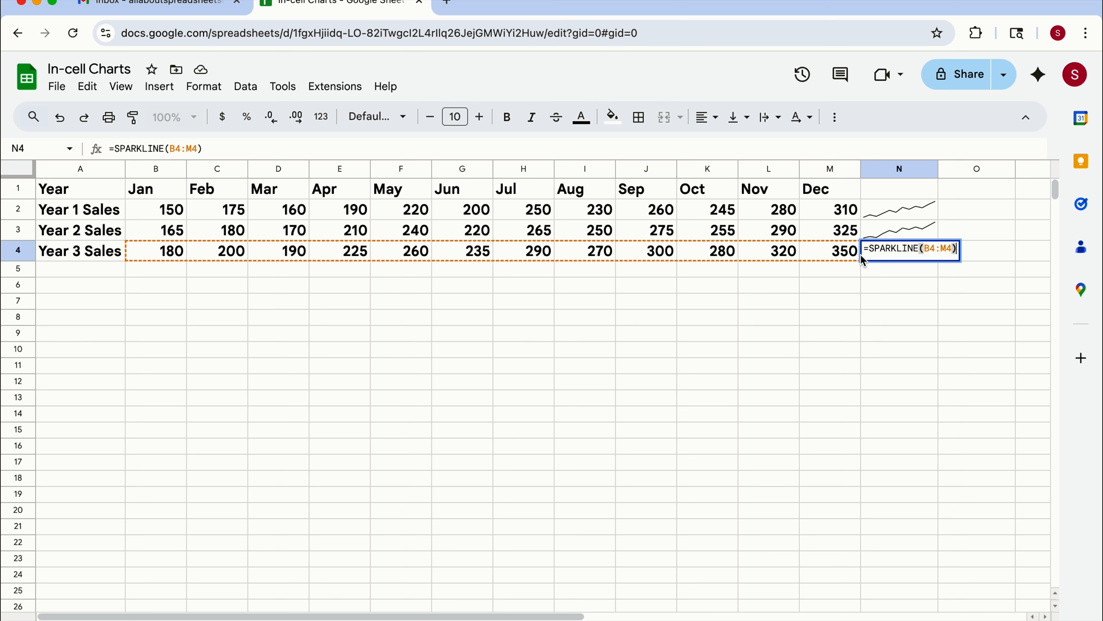
{"action": "left_click", "coordinate": [898, 299]}
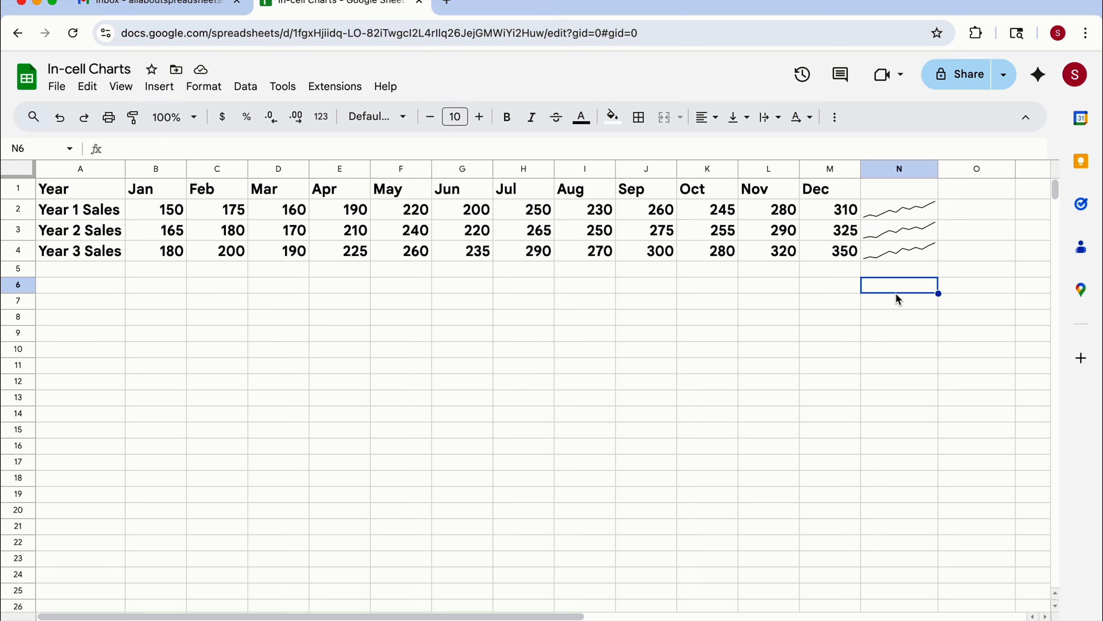
Add the options {"charttype","column"} to the N2 SPARKLINE formula so the Year 1 sales are charted as columns.
{"action": "left_click", "coordinate": [927, 224]}
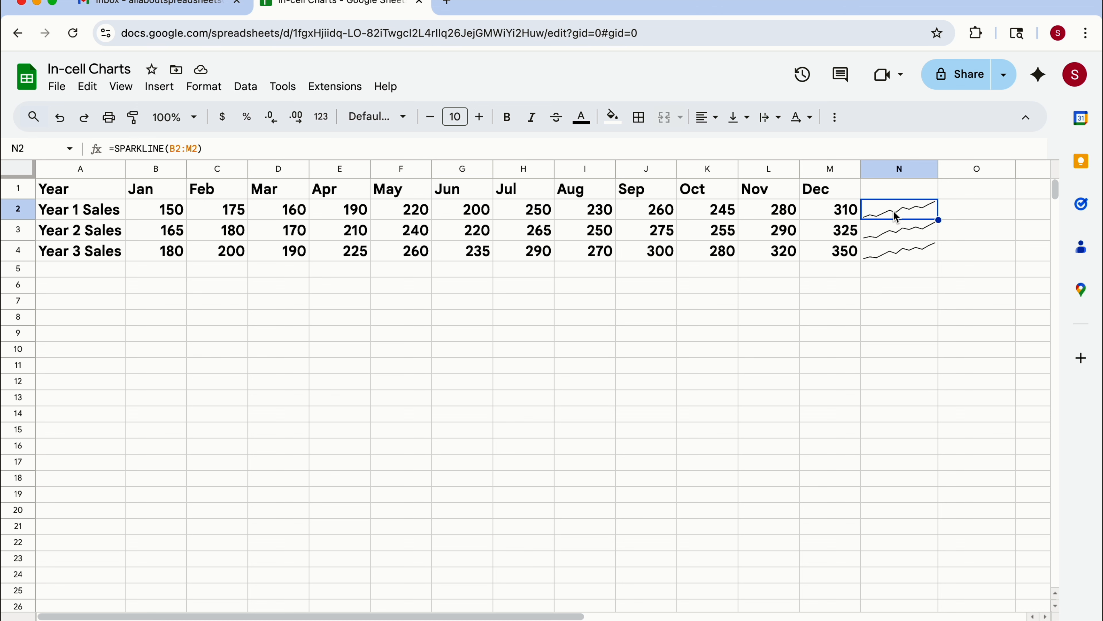
{"action": "double_click", "coordinate": [896, 216]}
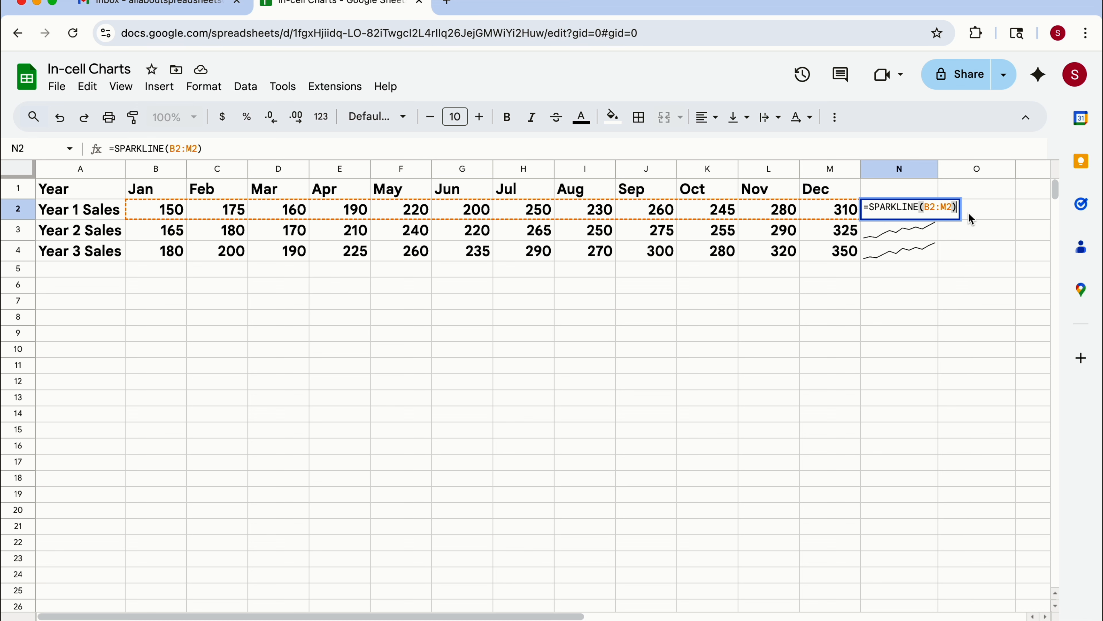
{"action": "left_click", "coordinate": [952, 209]}
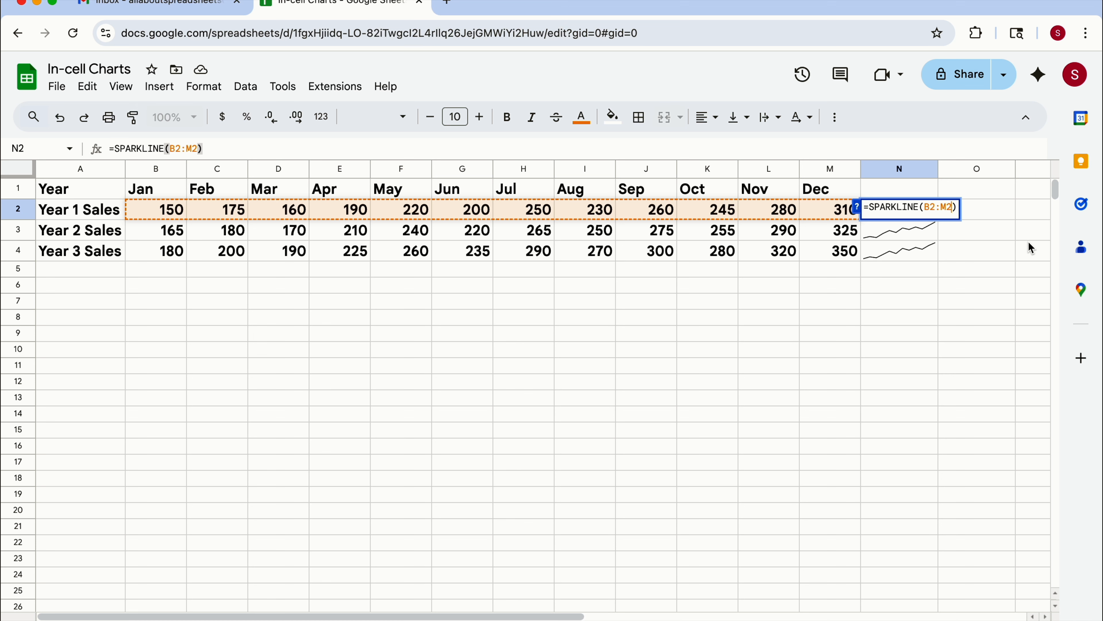
{"action": "type", "text": ","}
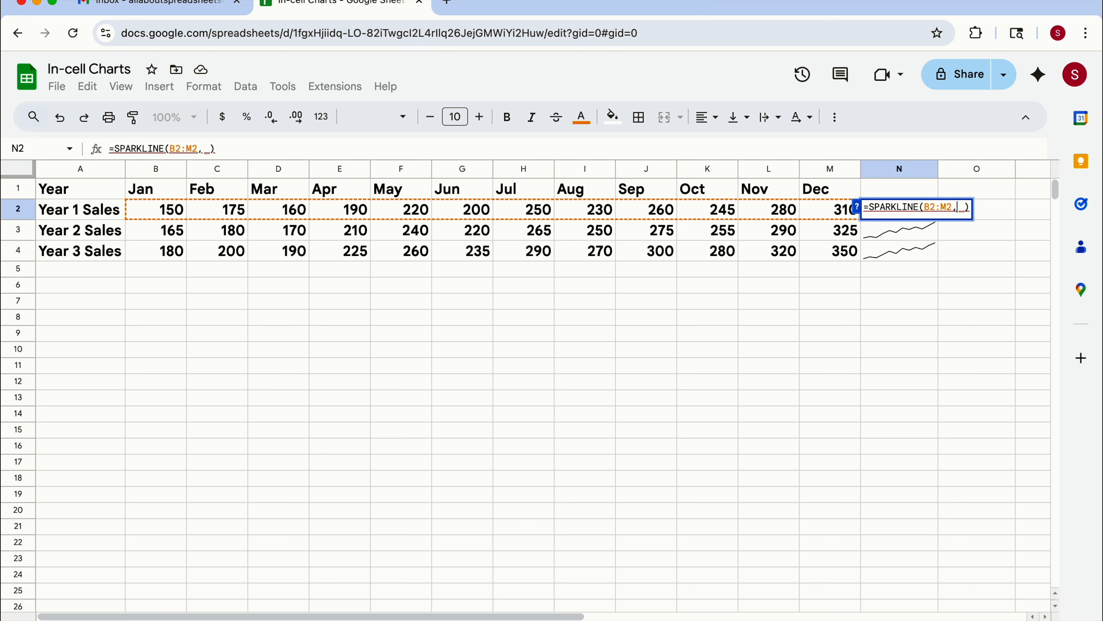
{"action": "type", "text": "{"}
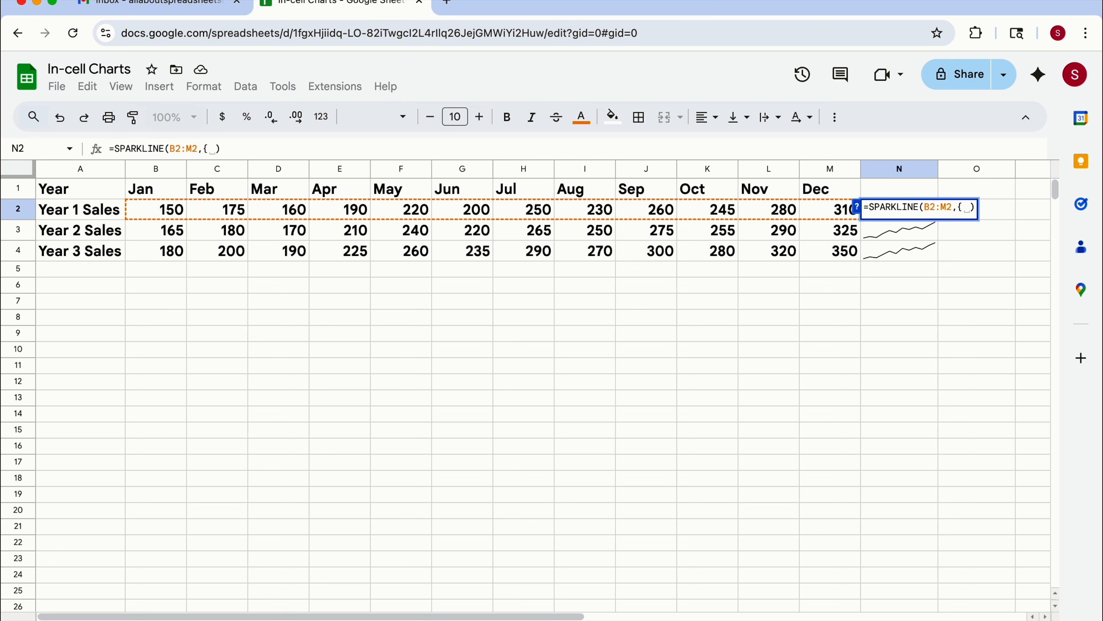
{"action": "left_click", "coordinate": [857, 208]}
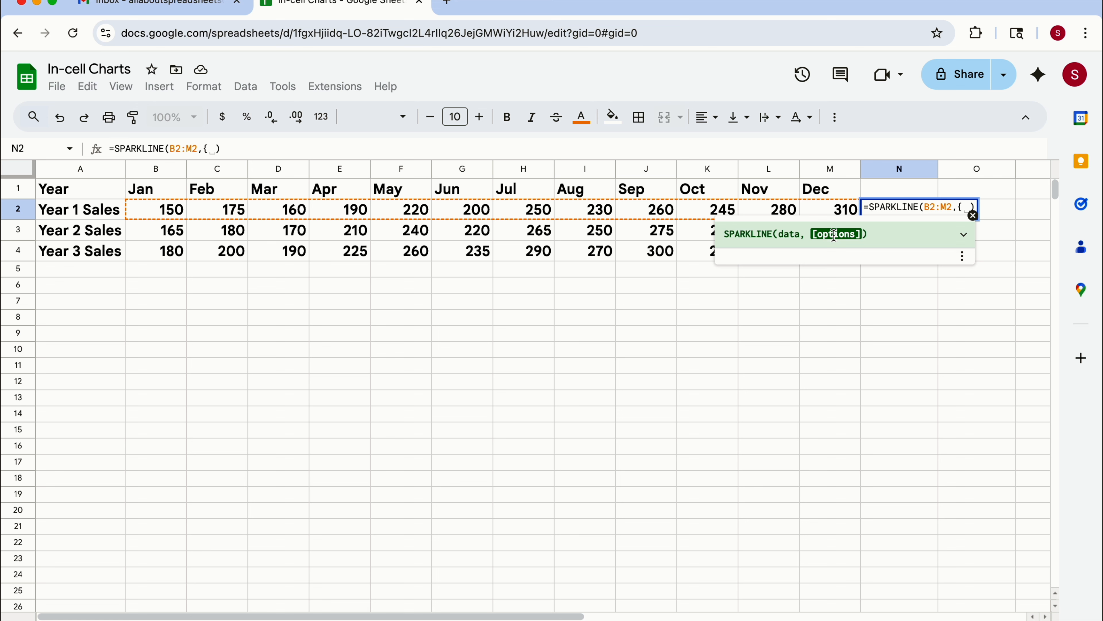
{"action": "type", "text": "\""}
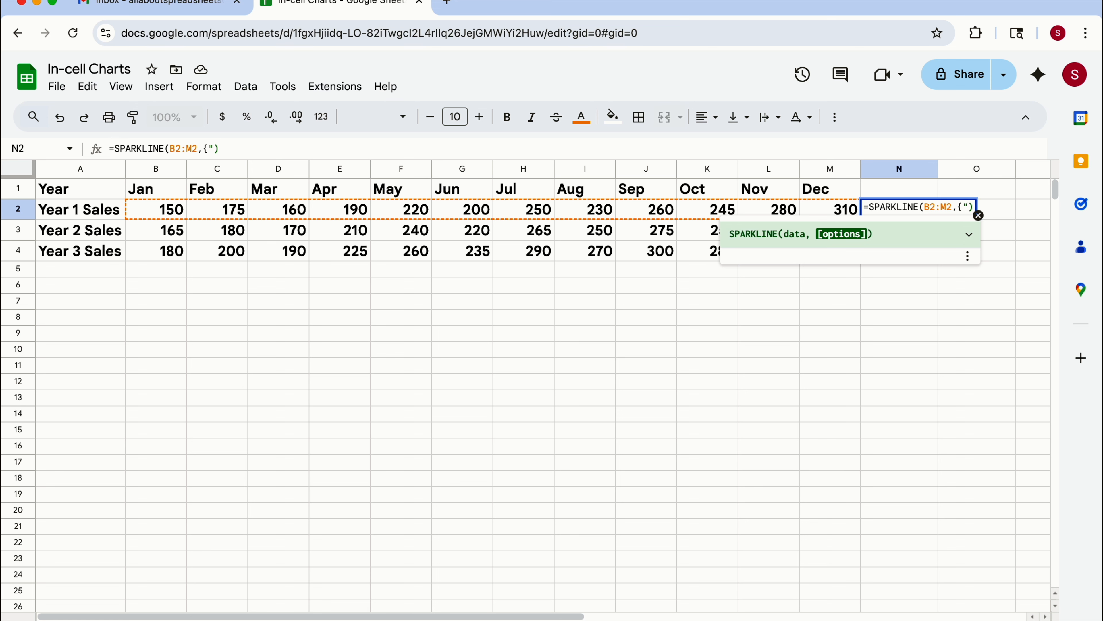
{"action": "type", "text": "chartt"}
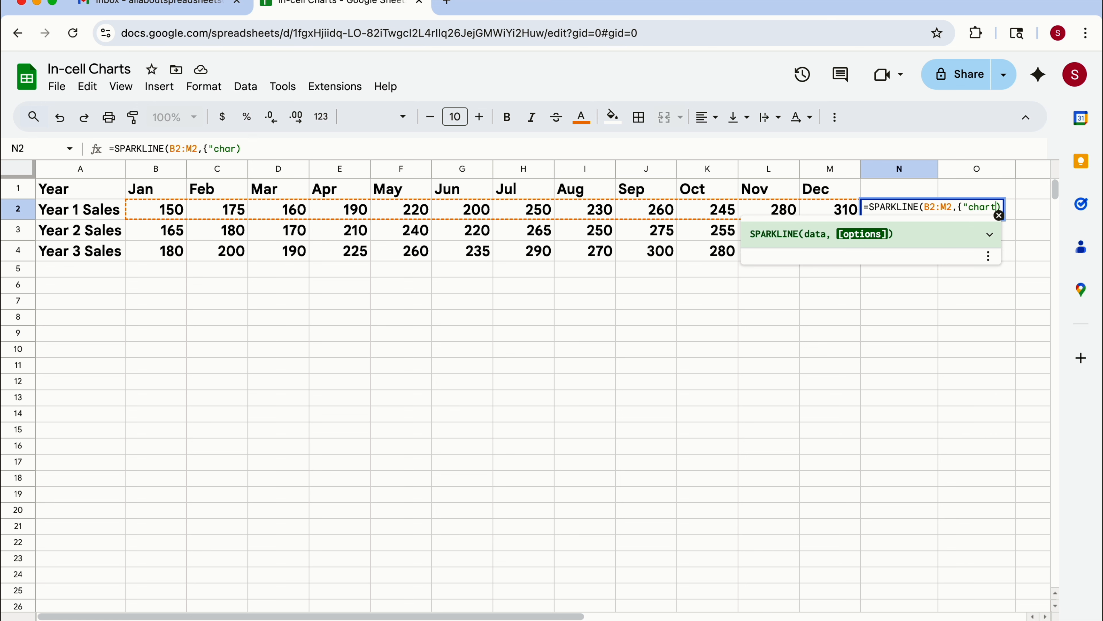
{"action": "type", "text": "ype"}
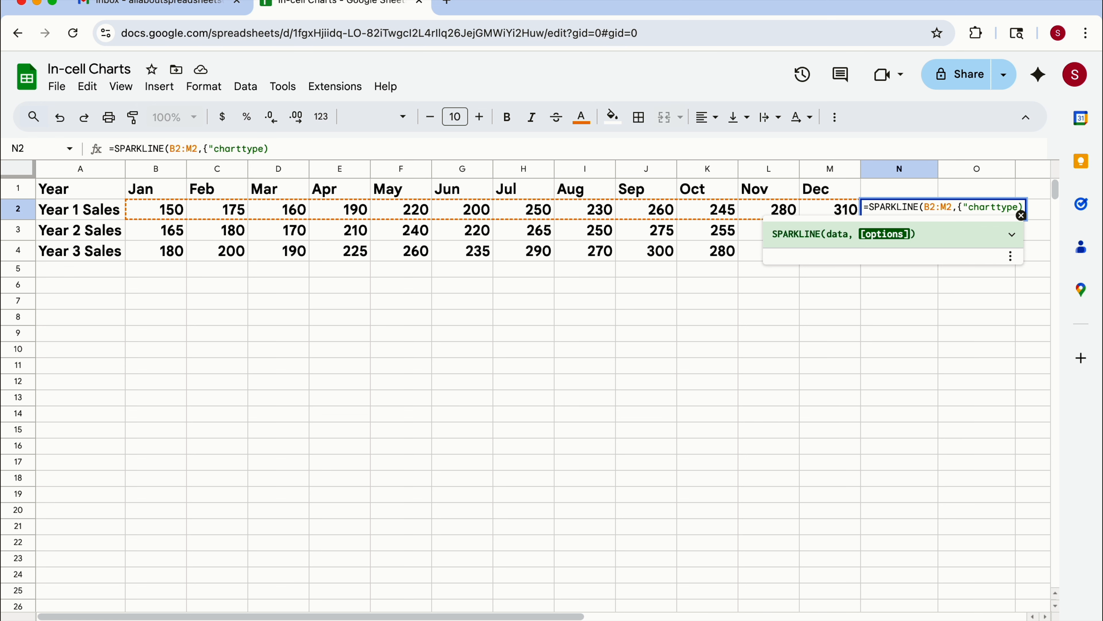
{"action": "type", "text": "\""}
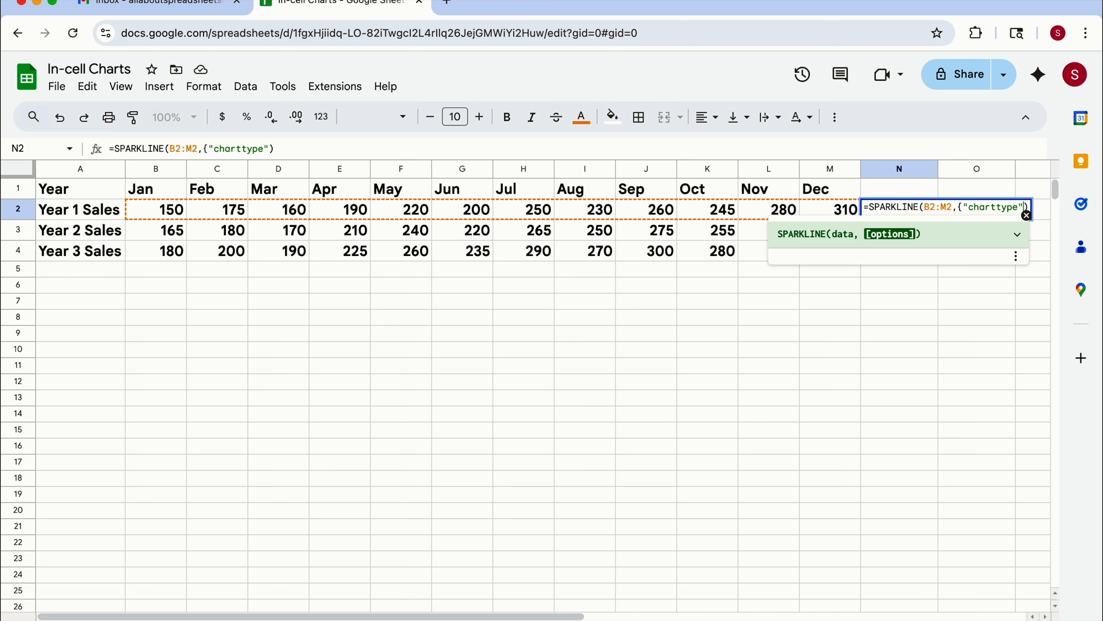
{"action": "type", "text": ","}
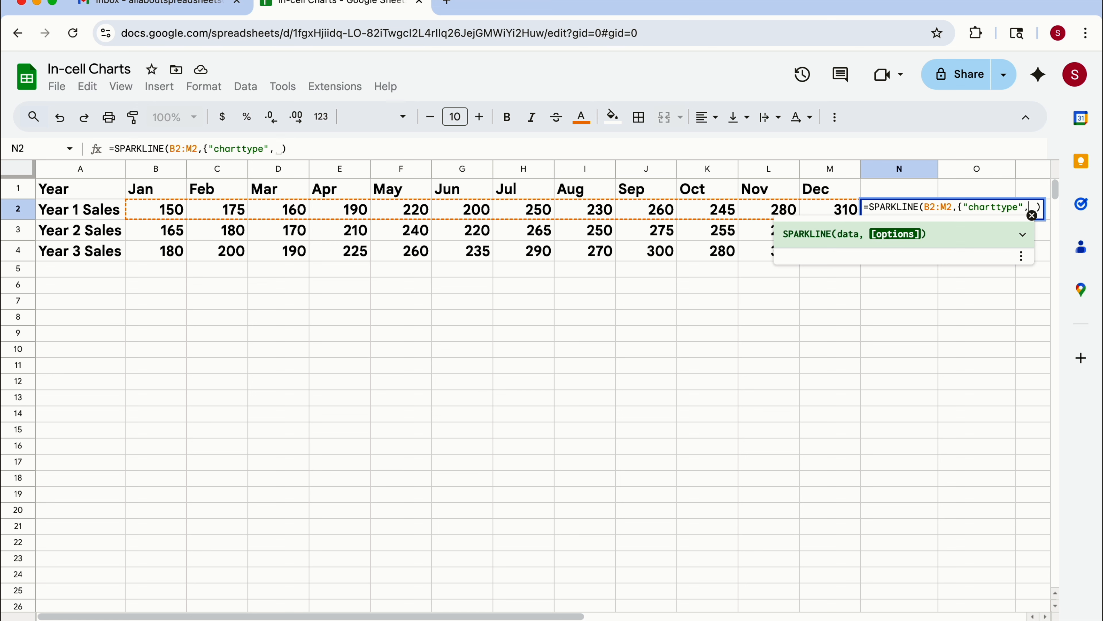
{"action": "type", "text": "\""}
{"action": "type", "text": "colu"}
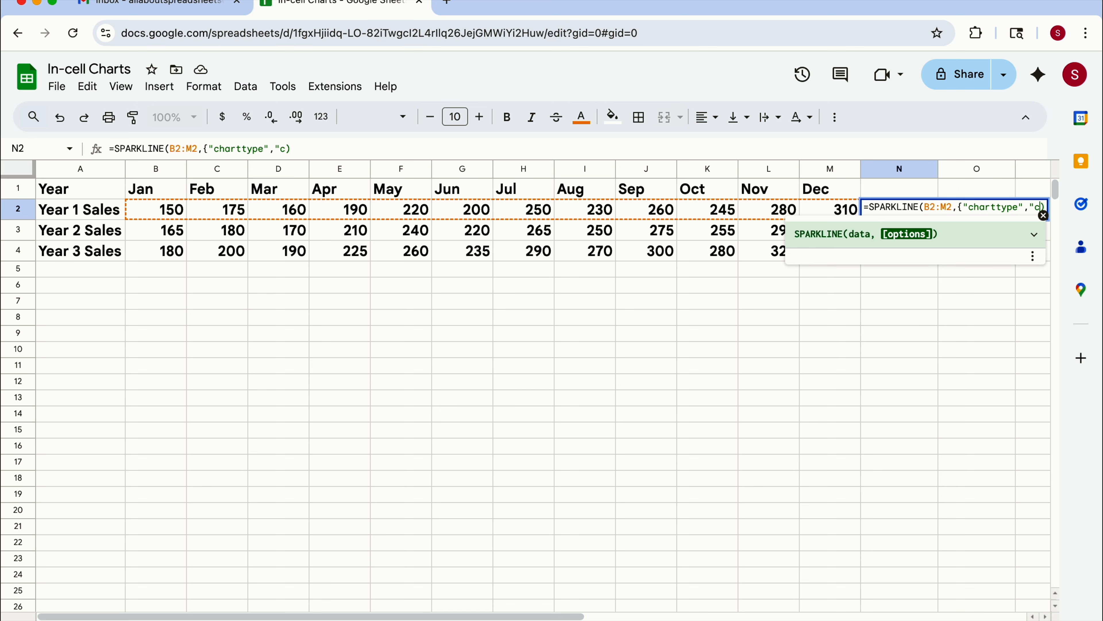
{"action": "type", "text": "mn"}
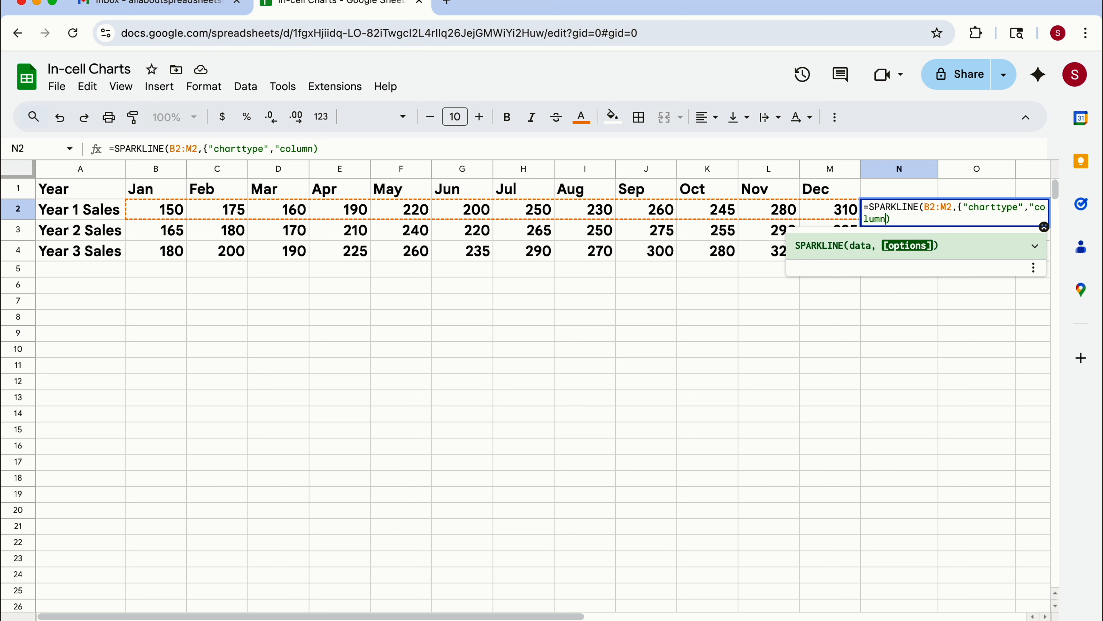
{"action": "type", "text": "\"}"}
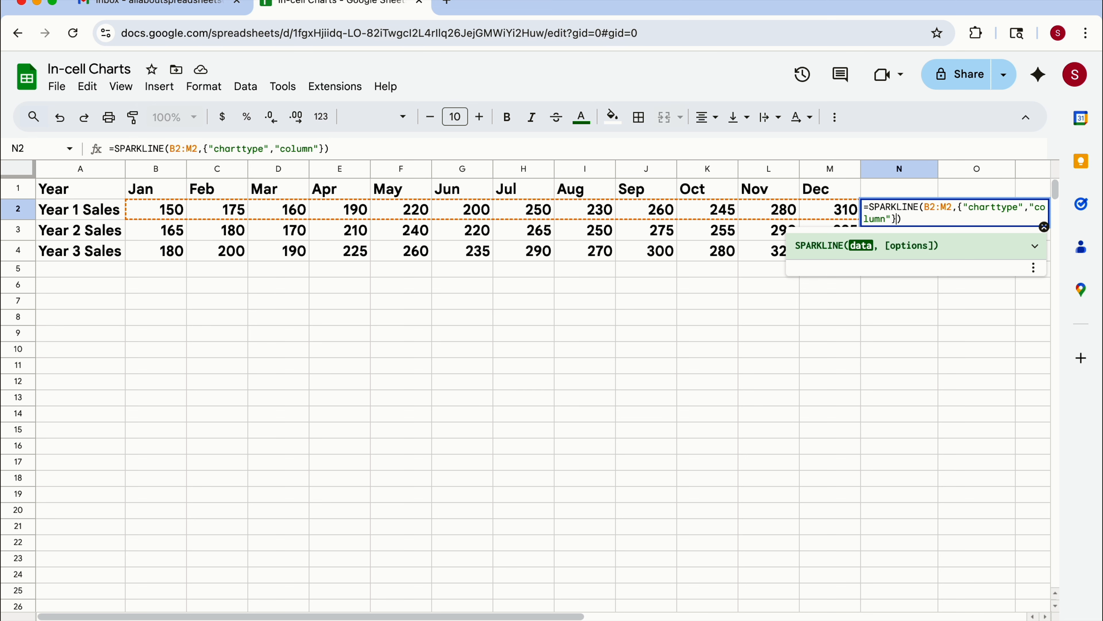
{"action": "type", "text": ")"}
{"action": "key", "text": "Return"}
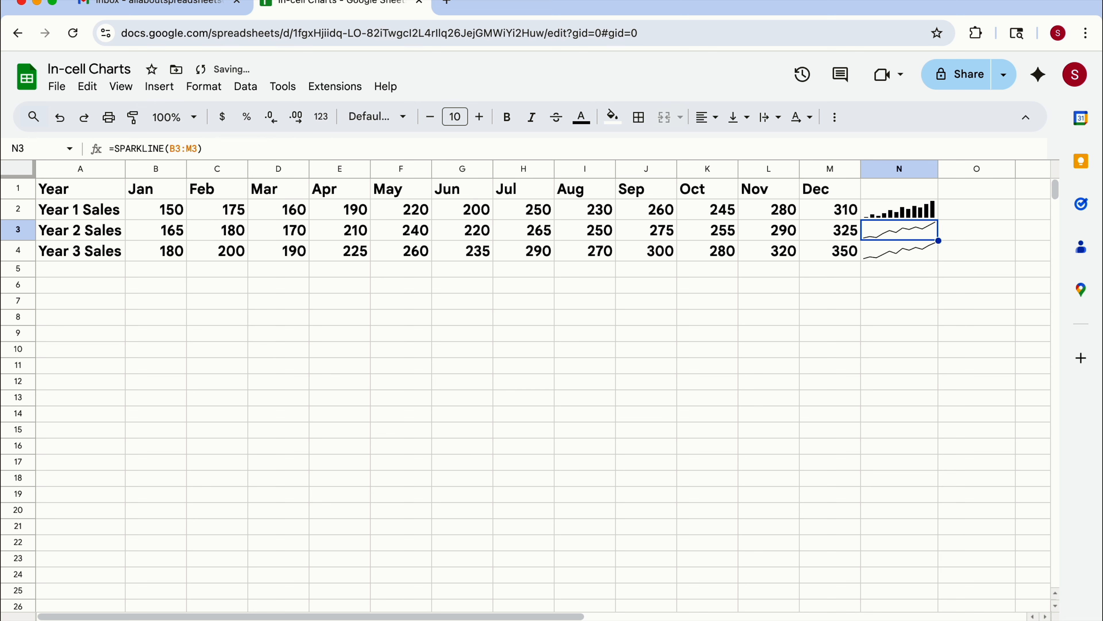
{"action": "left_click", "coordinate": [887, 217]}
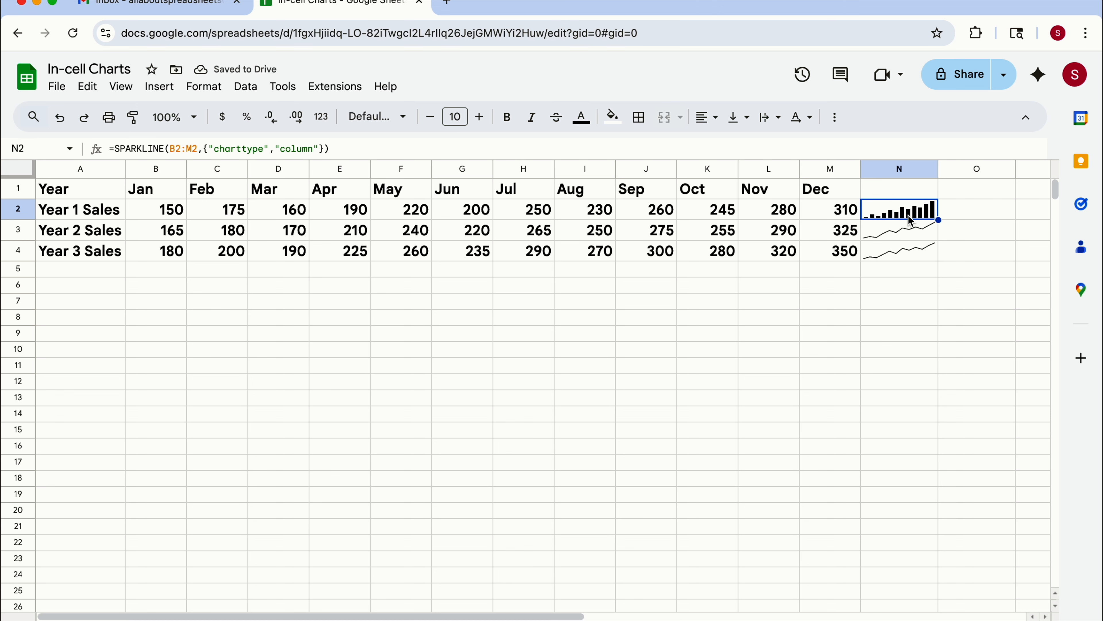
Add the options {"color","blue"} to the N3 SPARKLINE formula to colour the Year 2 sales line blue.
{"action": "left_click", "coordinate": [902, 234]}
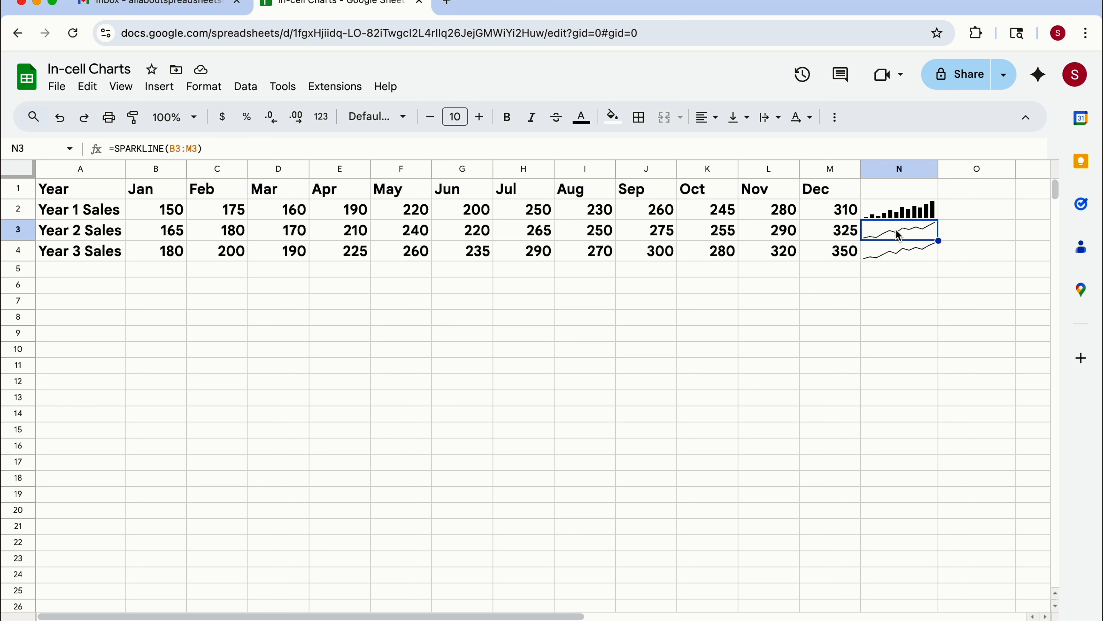
{"action": "double_click", "coordinate": [907, 231]}
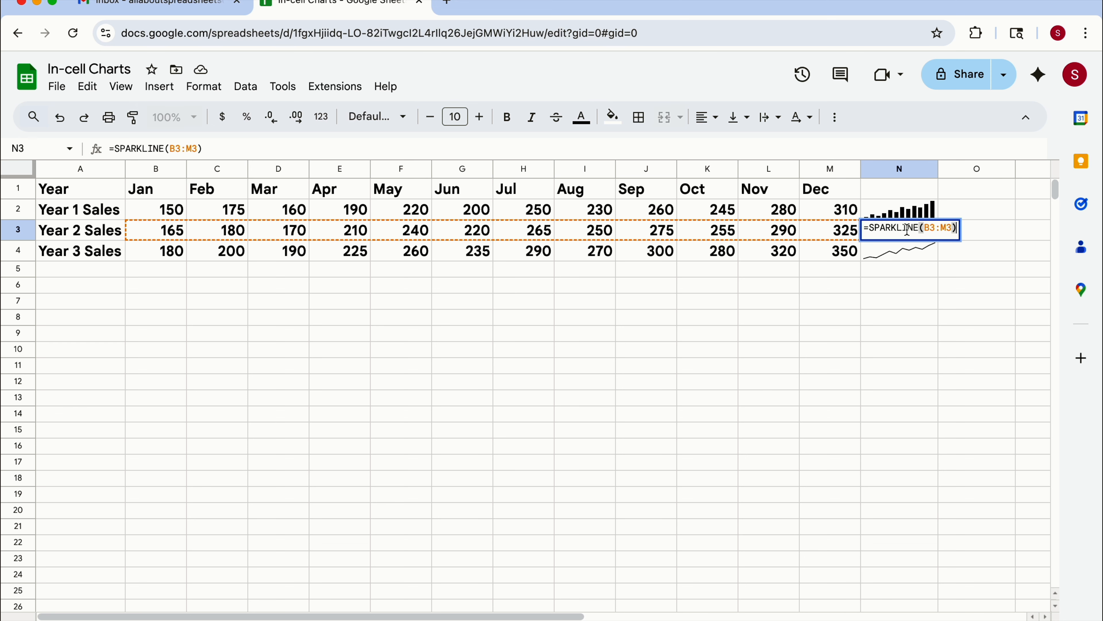
{"action": "left_click", "coordinate": [953, 228]}
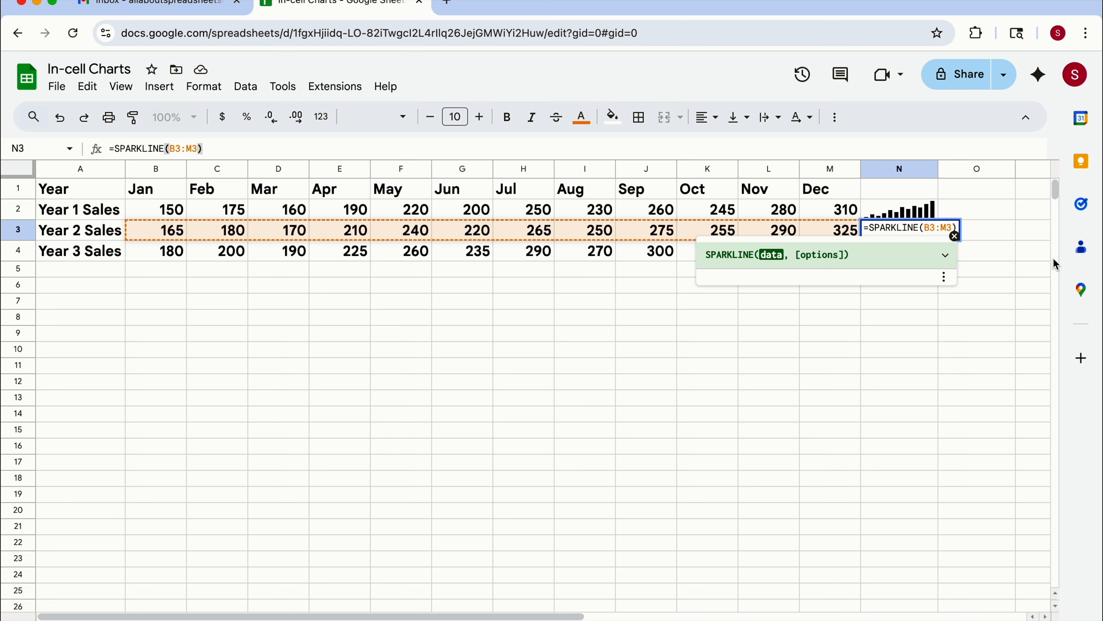
{"action": "type", "text": ","}
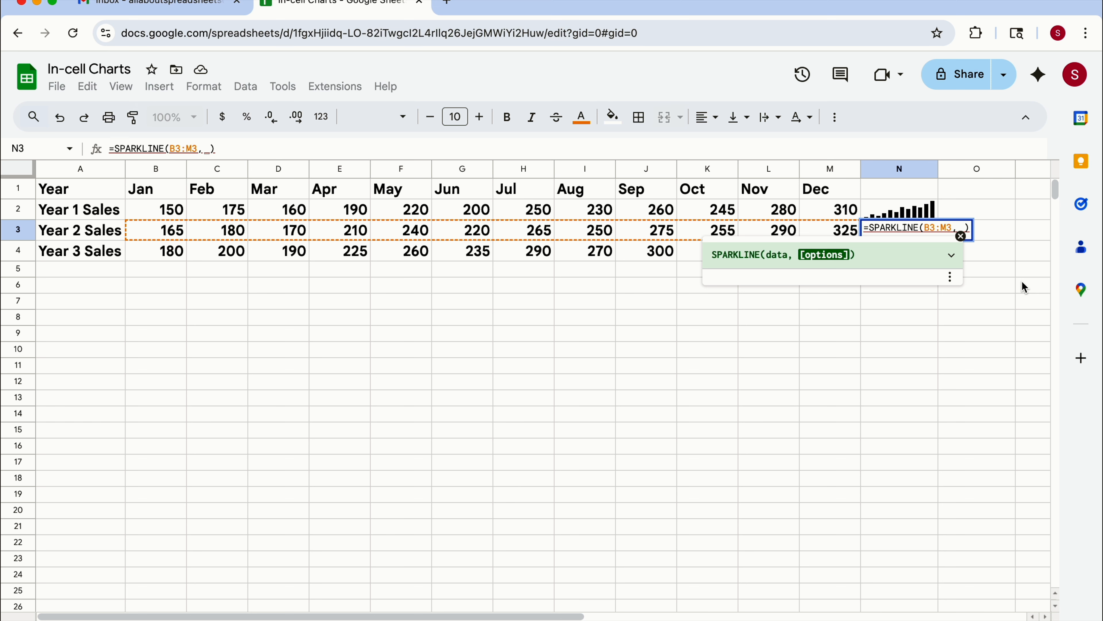
{"action": "type", "text": "\""}
{"action": "key", "text": "Left"}
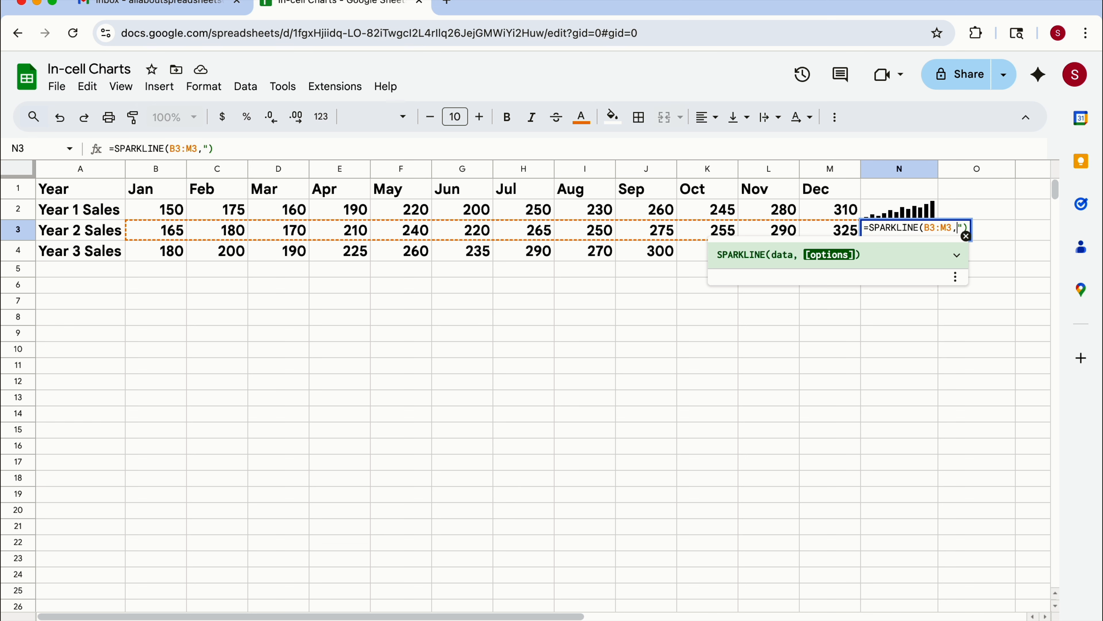
{"action": "type", "text": "{"}
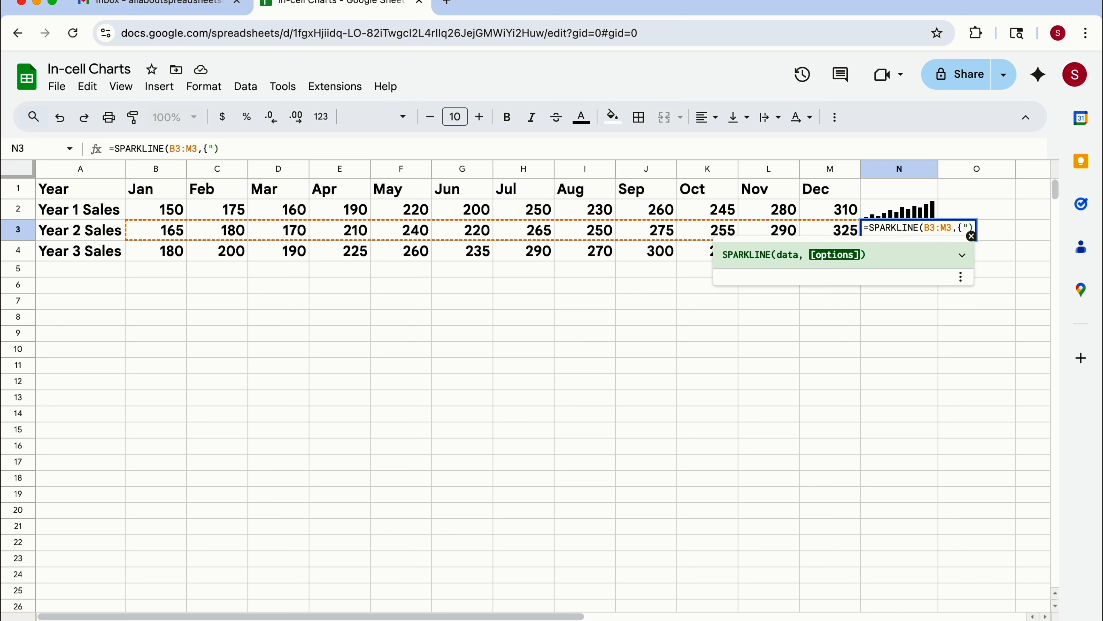
{"action": "key", "text": "Right"}
{"action": "type", "text": "color"}
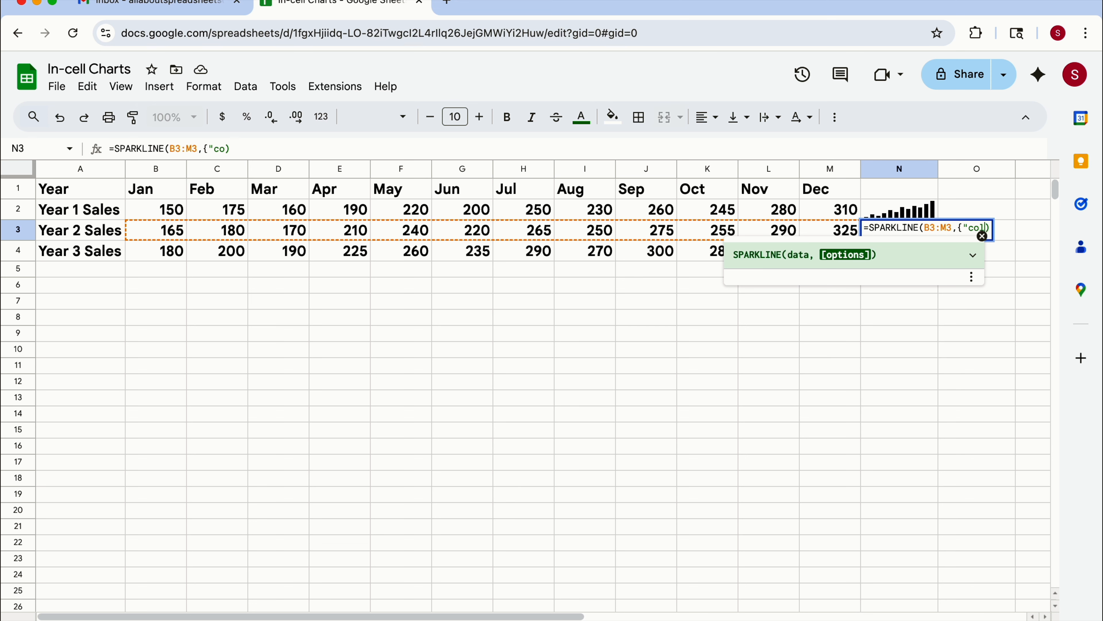
{"action": "type", "text": "\""}
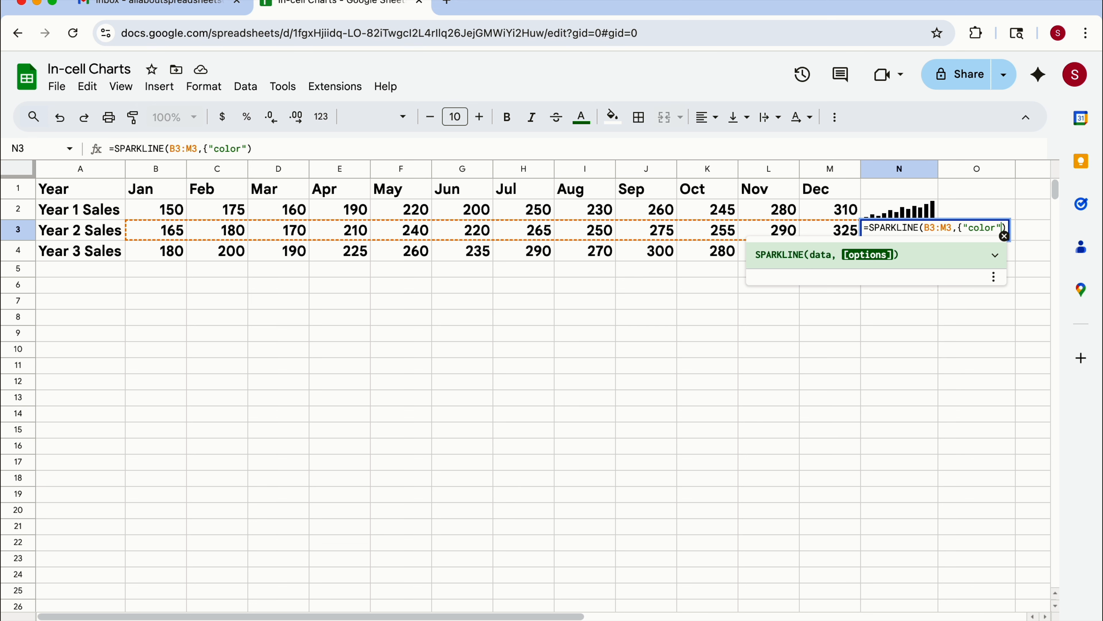
{"action": "type", "text": ", "}
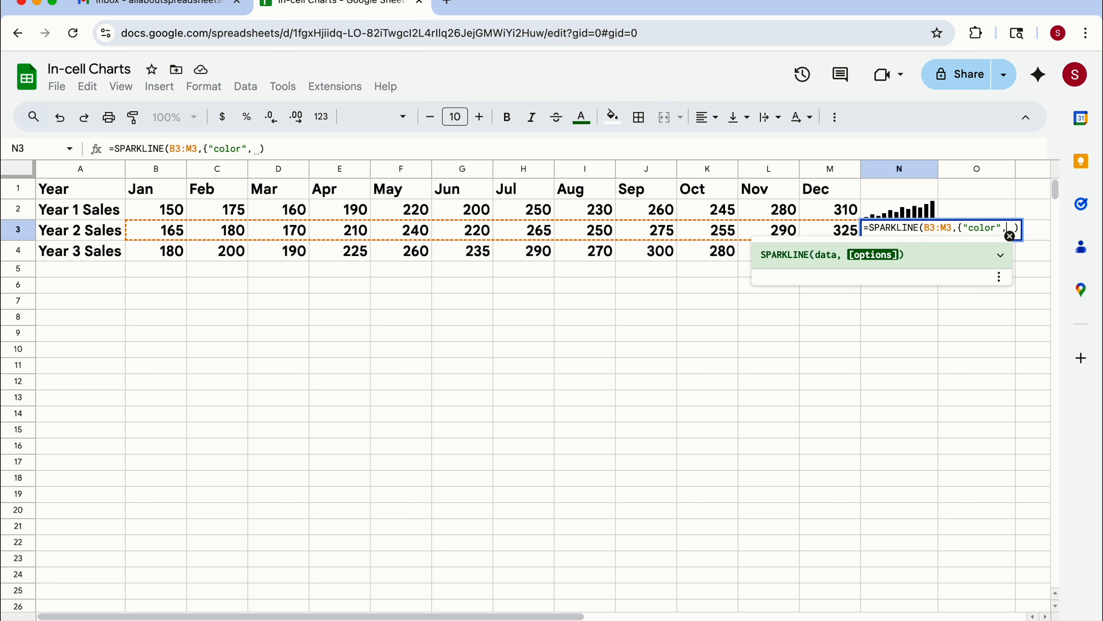
{"action": "type", "text": "\"bl"}
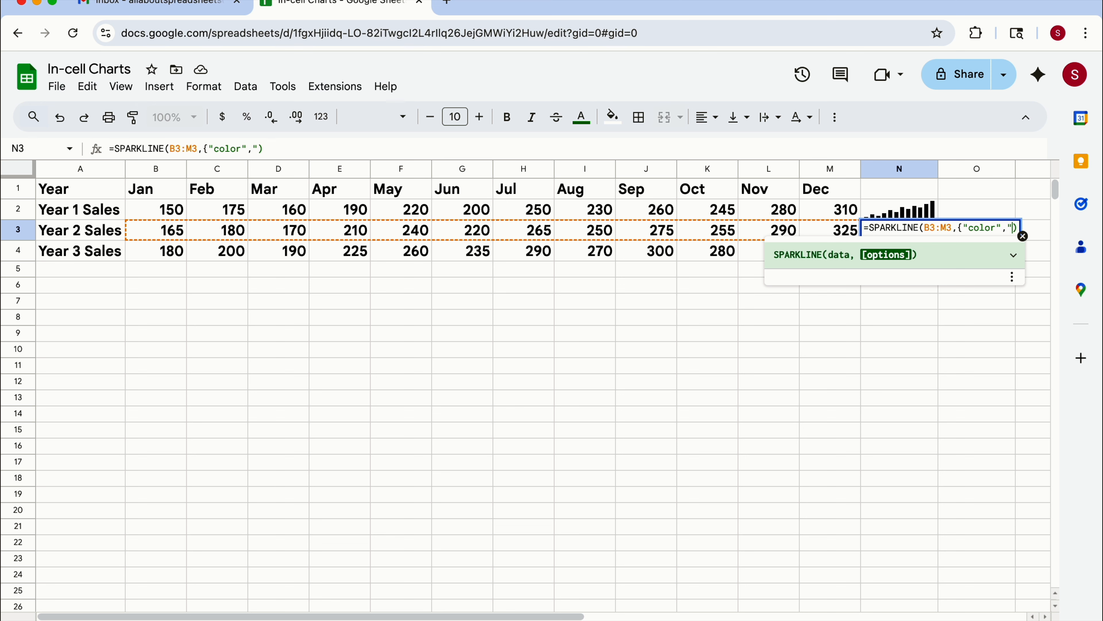
{"action": "type", "text": "ue\""}
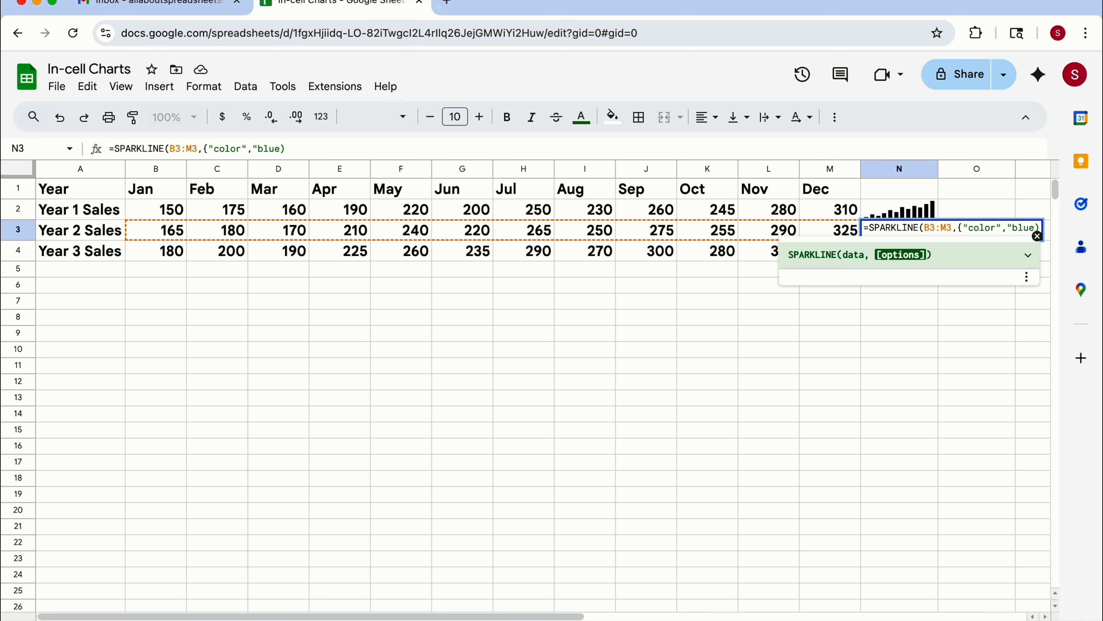
{"action": "type", "text": "}"}
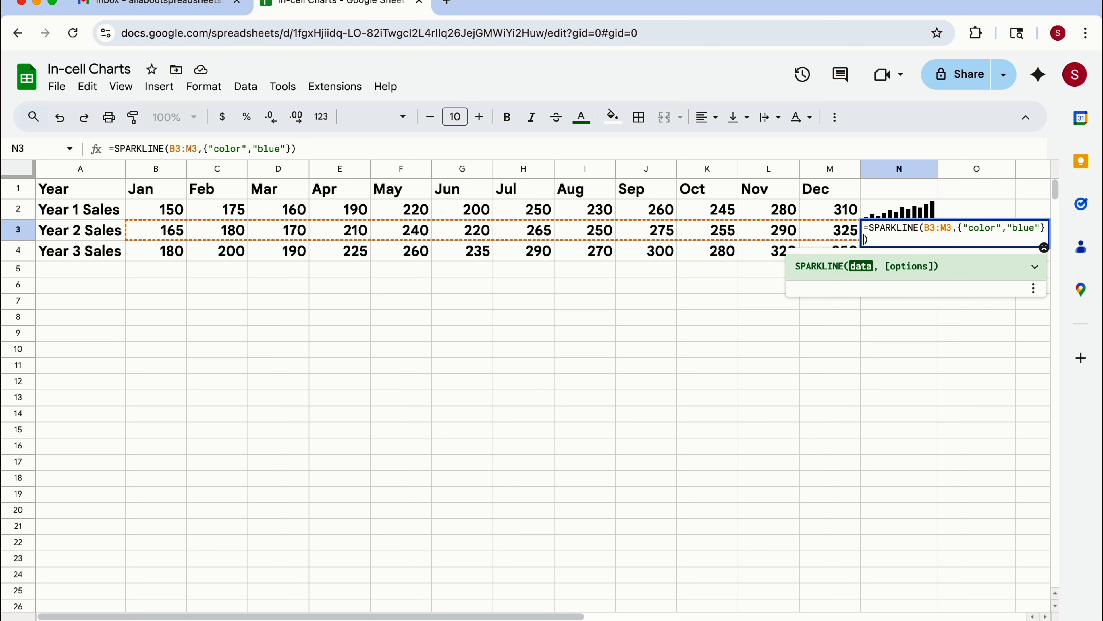
{"action": "key", "text": "Return"}
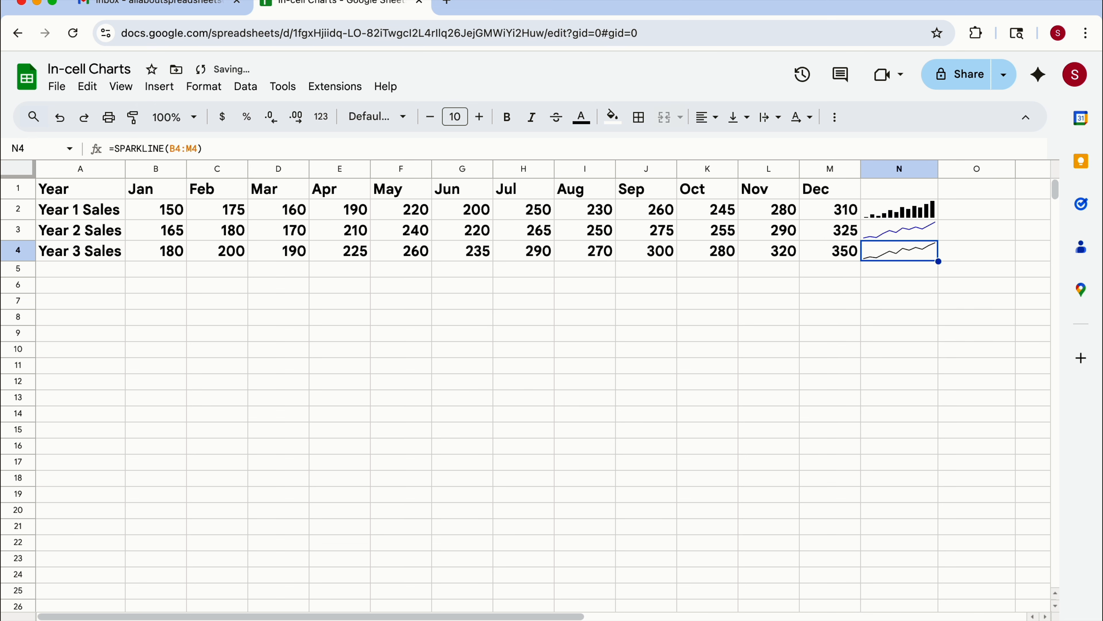
{"action": "left_click", "coordinate": [928, 229]}
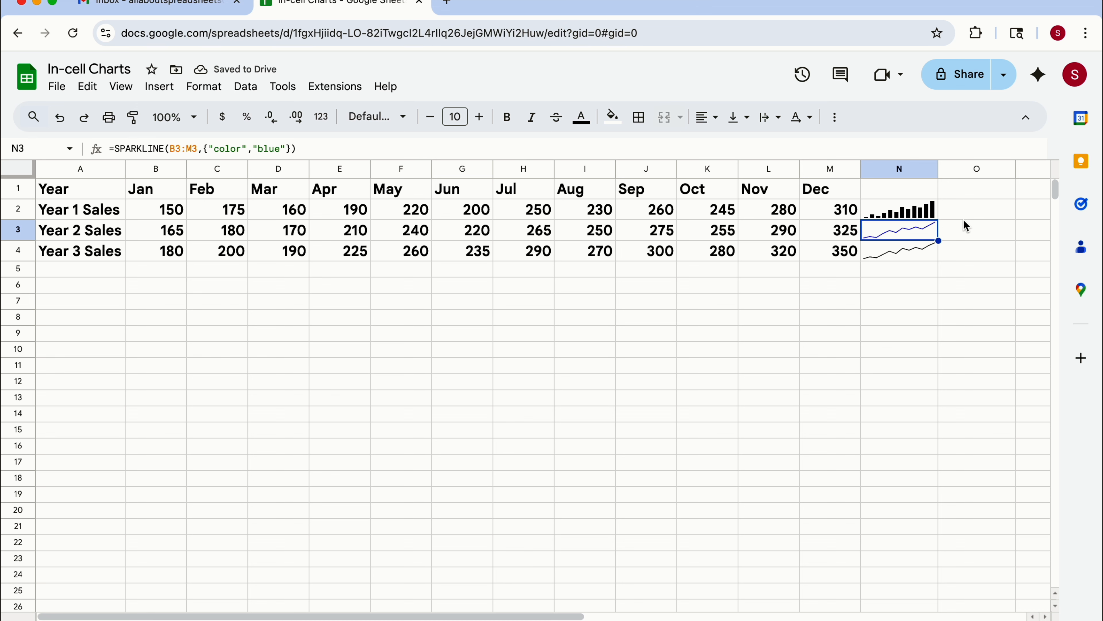
Select the Year 3 sparkline in cell N4.
{"action": "left_click", "coordinate": [901, 255]}
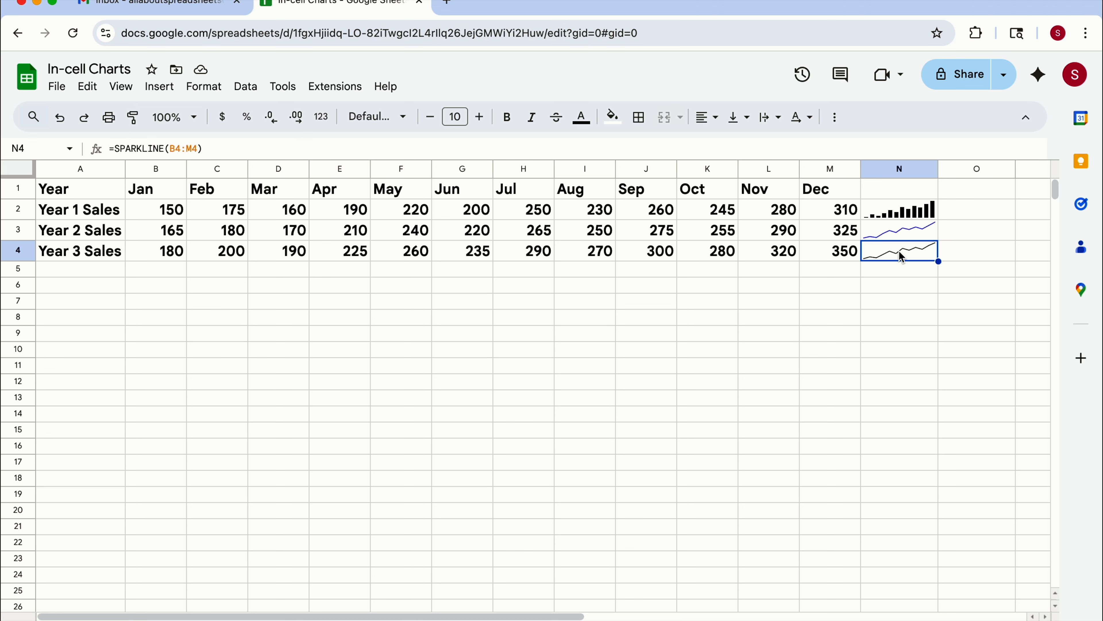